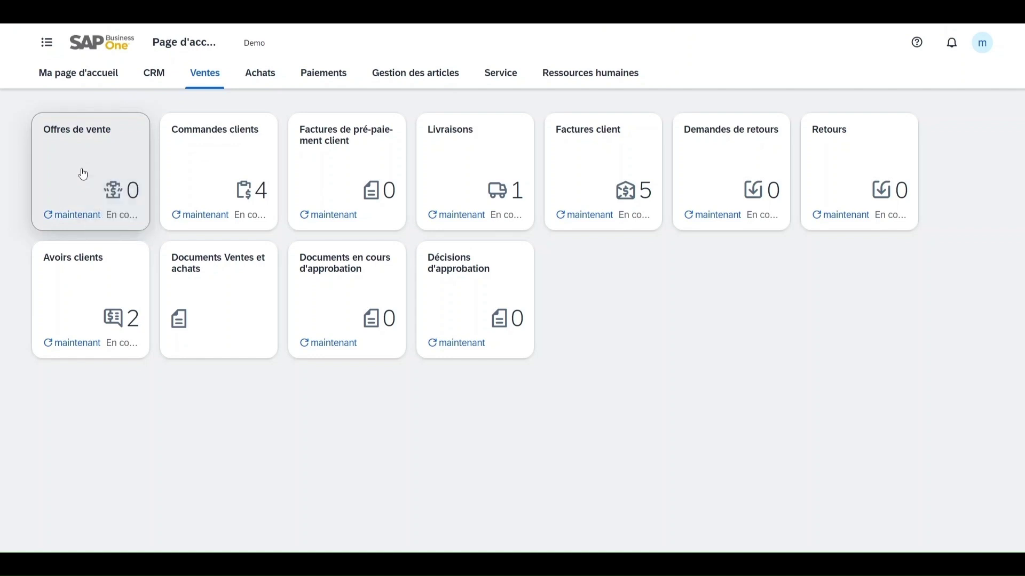
# Step: Open the sales quotations list and switch it to the "Toutes les offres de vente" view
pyautogui.click(83, 174)
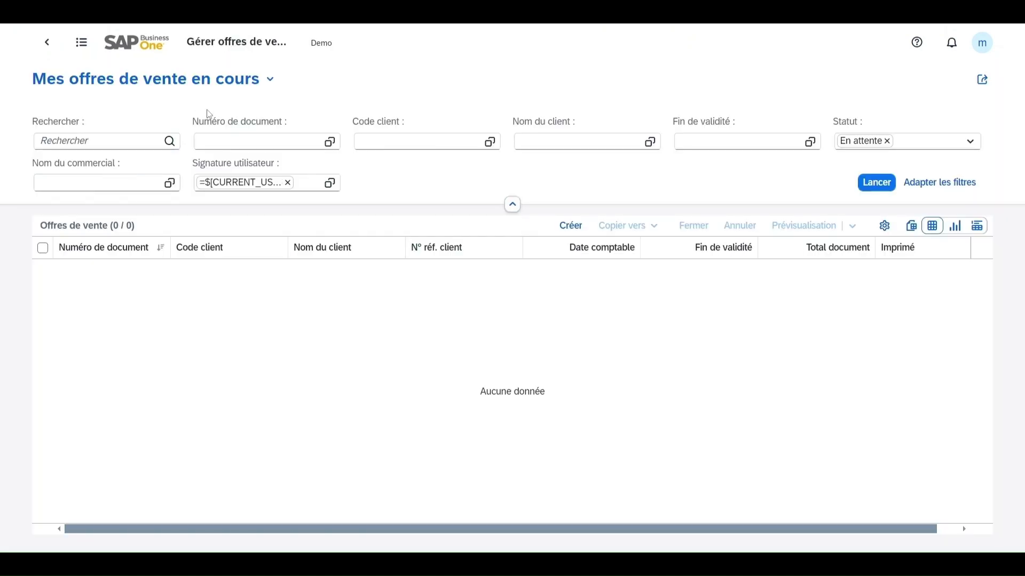
pyautogui.click(271, 79)
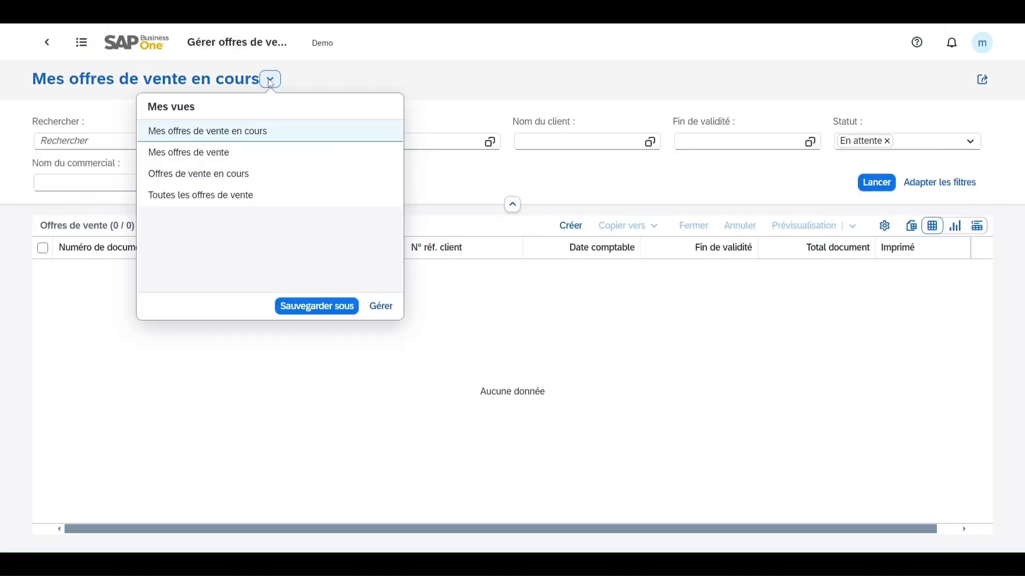
pyautogui.click(222, 197)
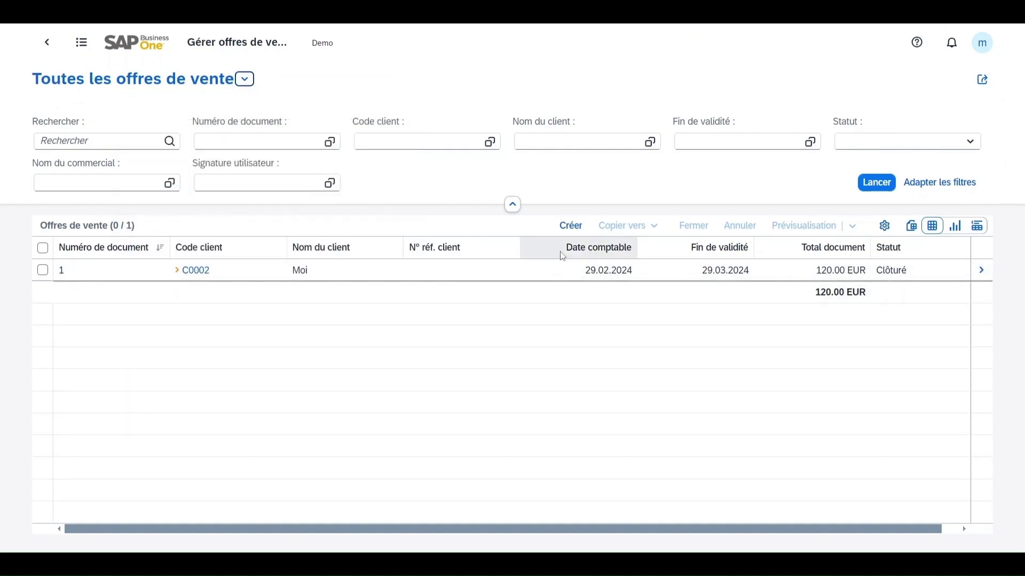
# Step: Create a new sales quotation and select its customer from the business partner list
pyautogui.click(572, 226)
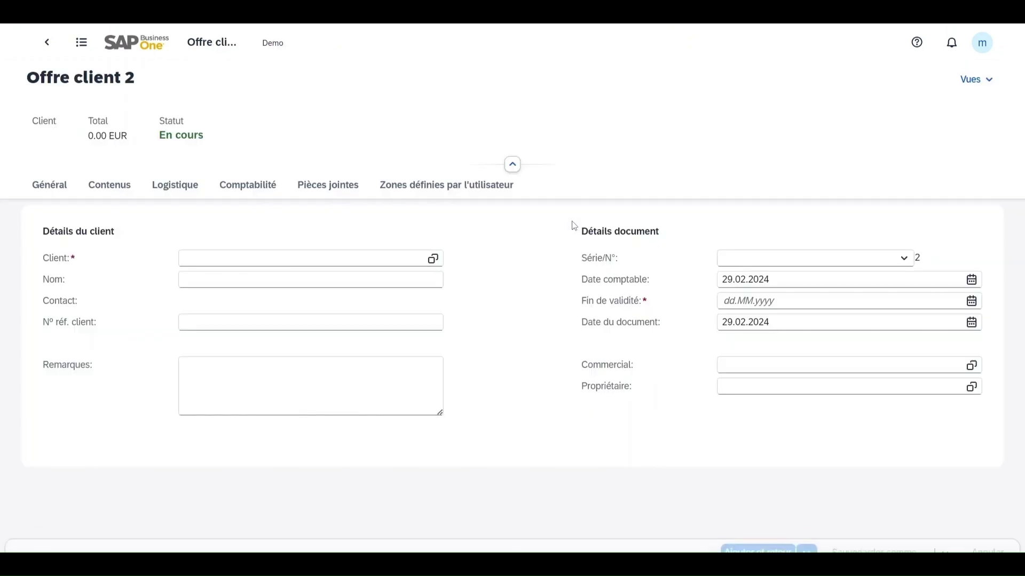
pyautogui.click(432, 258)
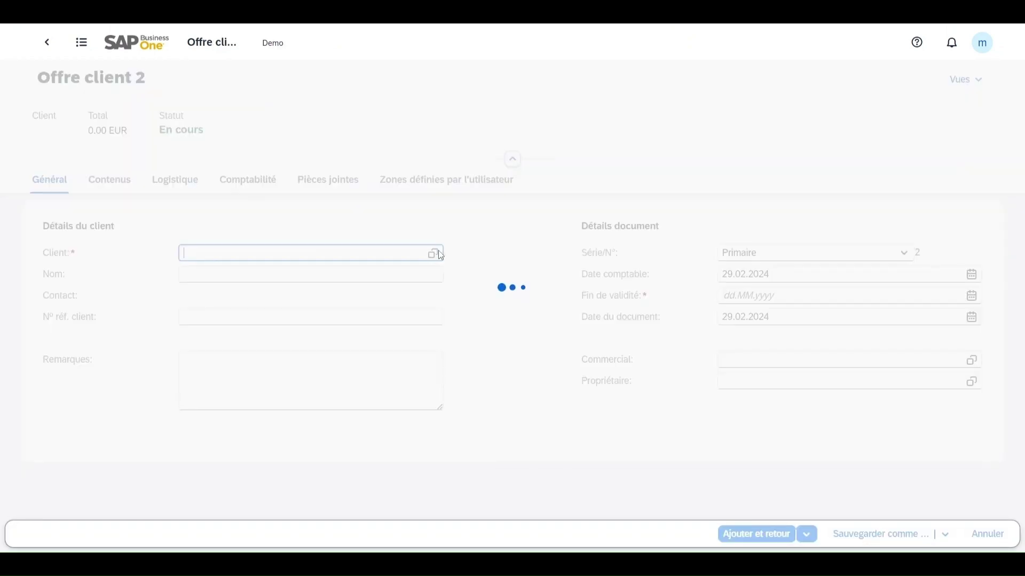
pyautogui.click(370, 310)
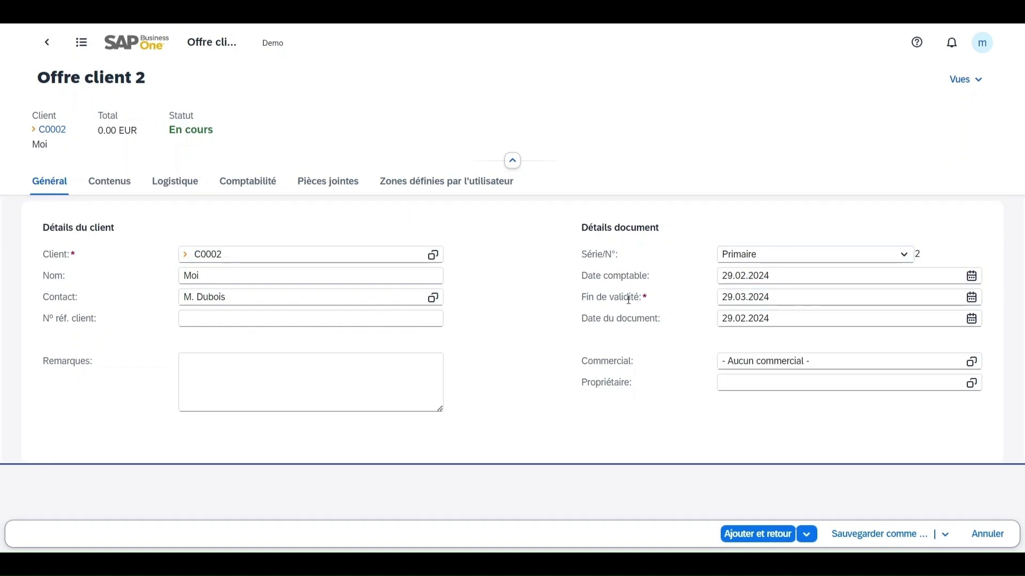
# Step: Add article PF0001 (Lunette) to the quotation's contents with a quantity of 10
pyautogui.click(136, 183)
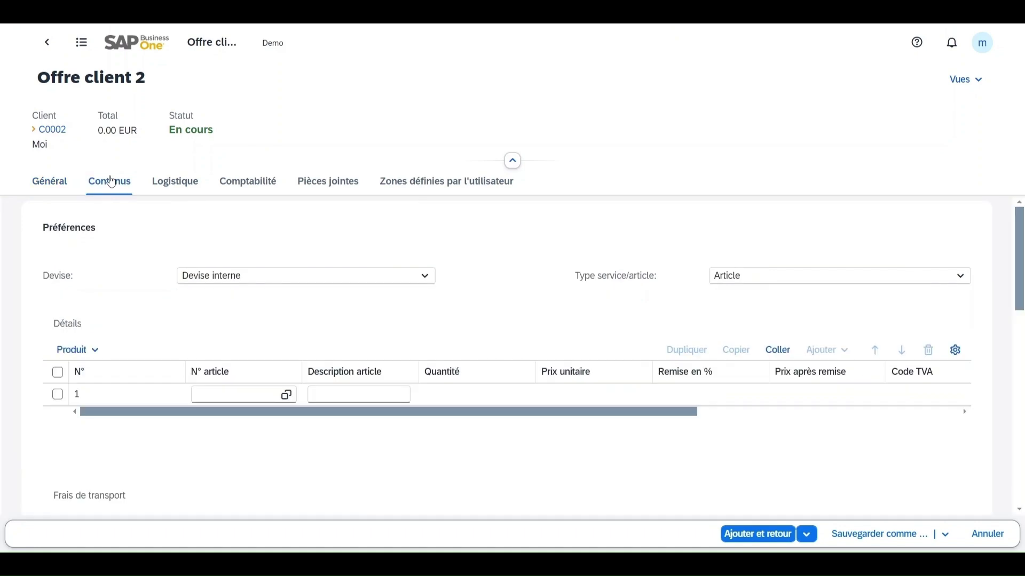
pyautogui.click(287, 396)
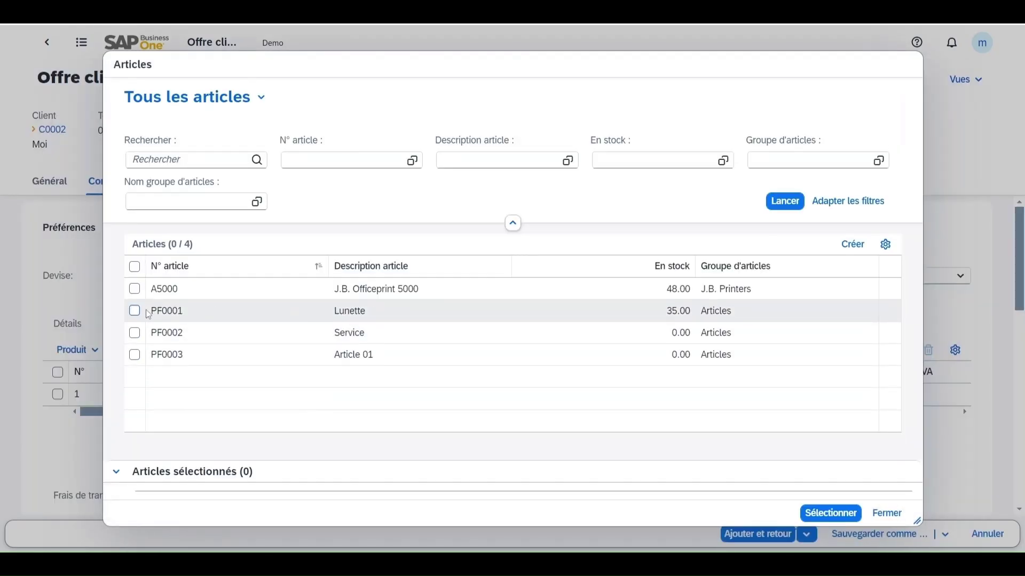
pyautogui.click(135, 311)
pyautogui.click(831, 514)
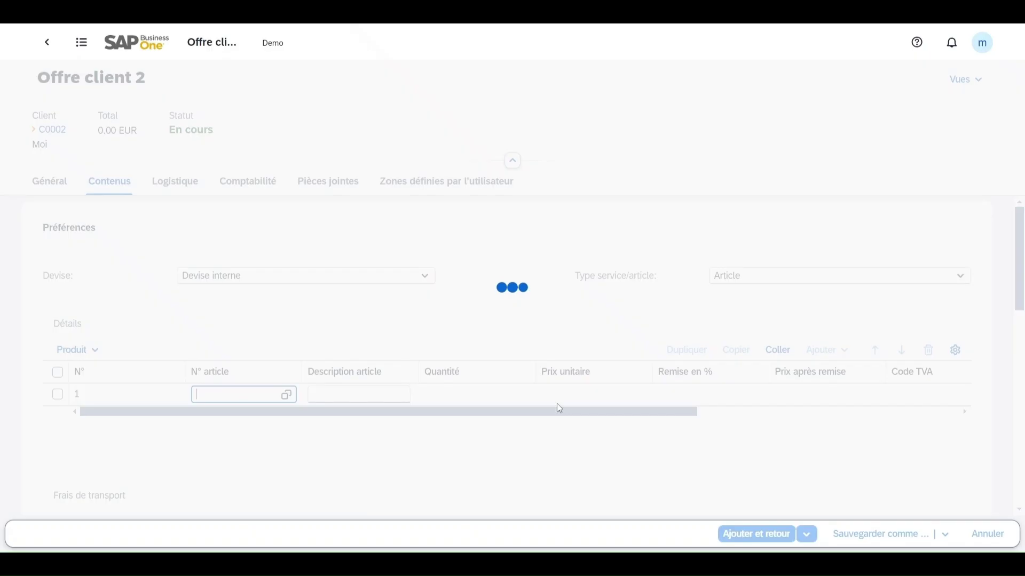
pyautogui.click(492, 395)
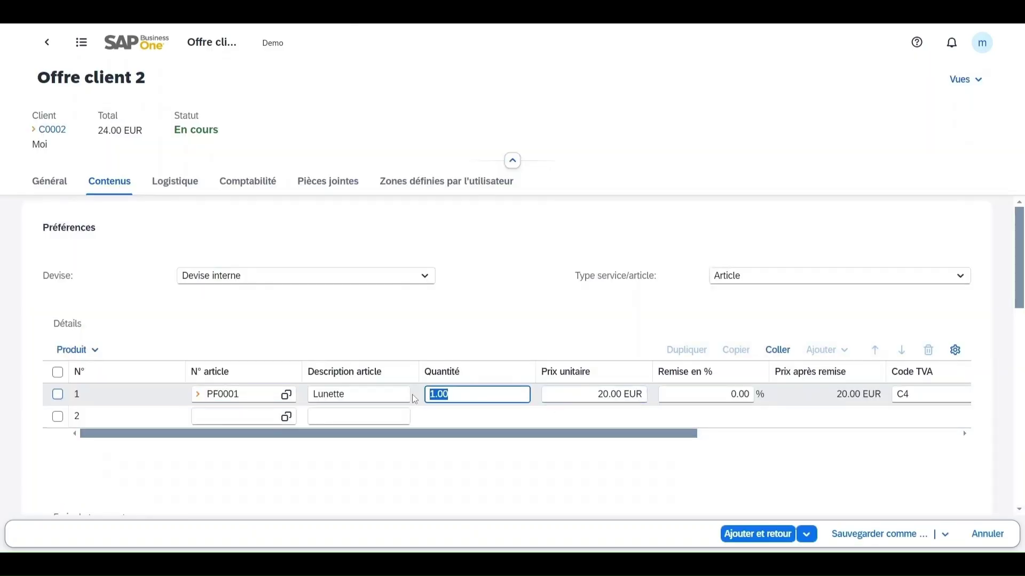
pyautogui.write('1')
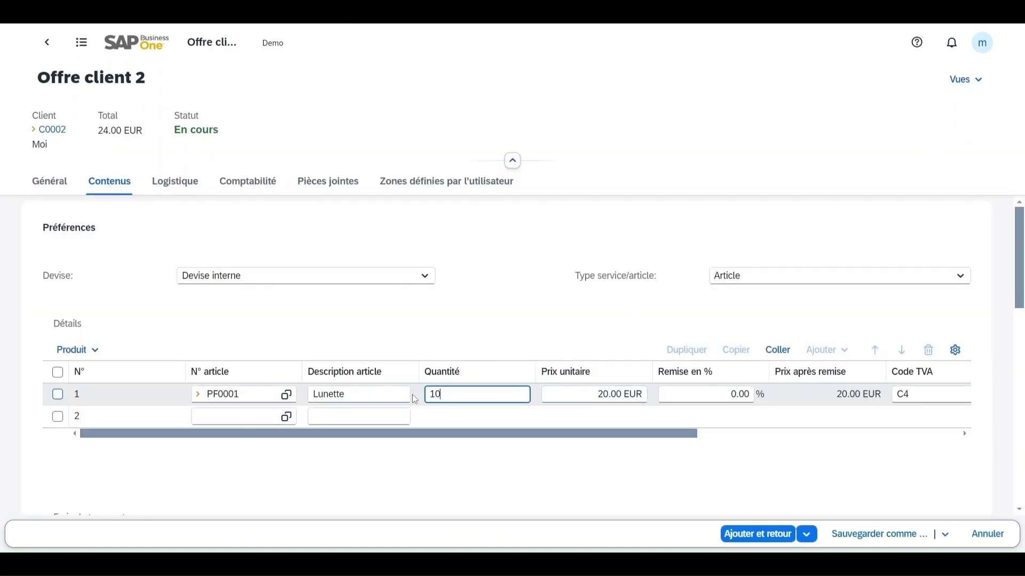
pyautogui.click(507, 339)
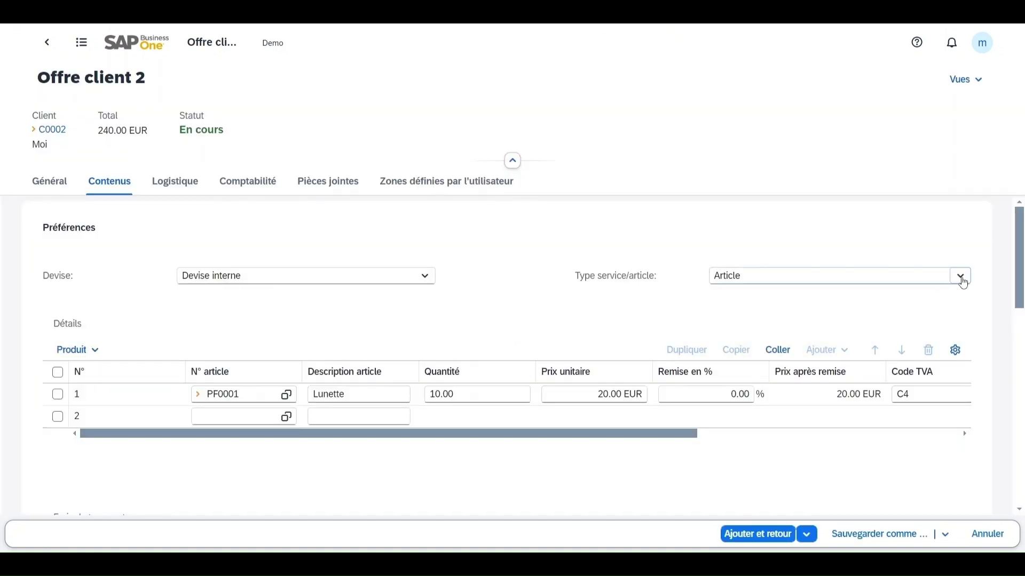
# Step: Review the quotation's service/article type options, logistics, accounting, attachments and user-defined fields
pyautogui.click(960, 277)
pyautogui.click(603, 273)
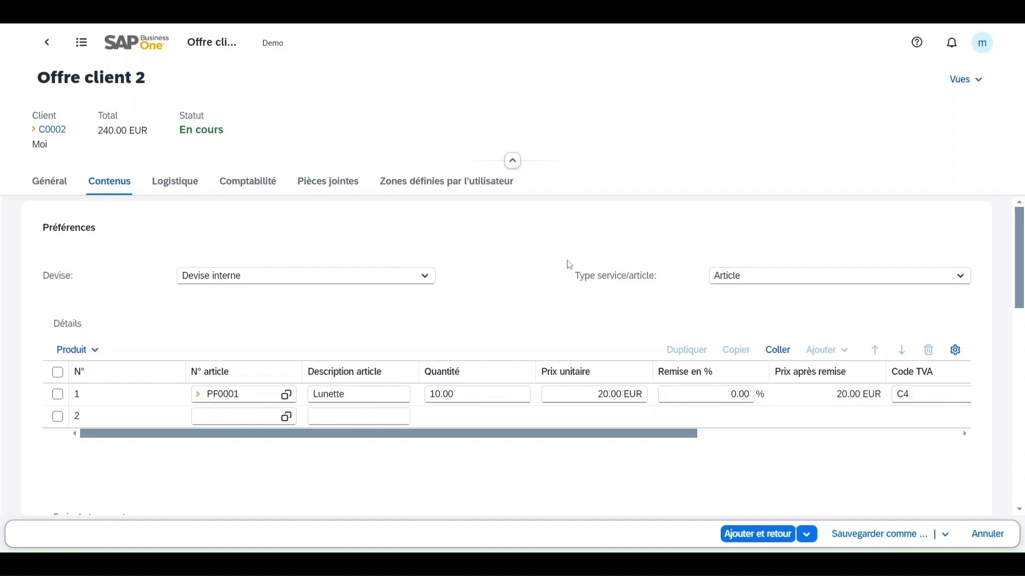
pyautogui.click(175, 194)
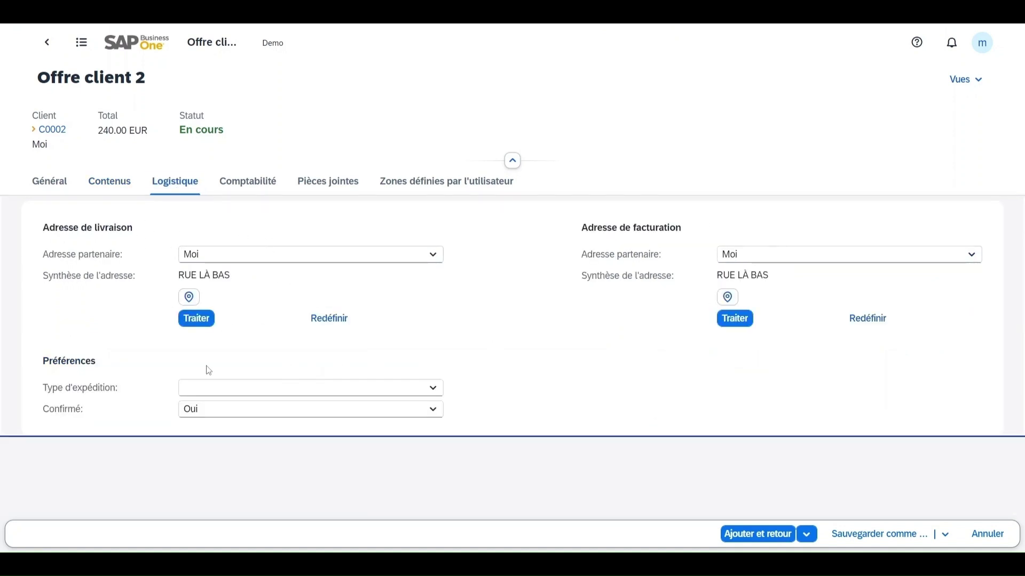
pyautogui.click(244, 183)
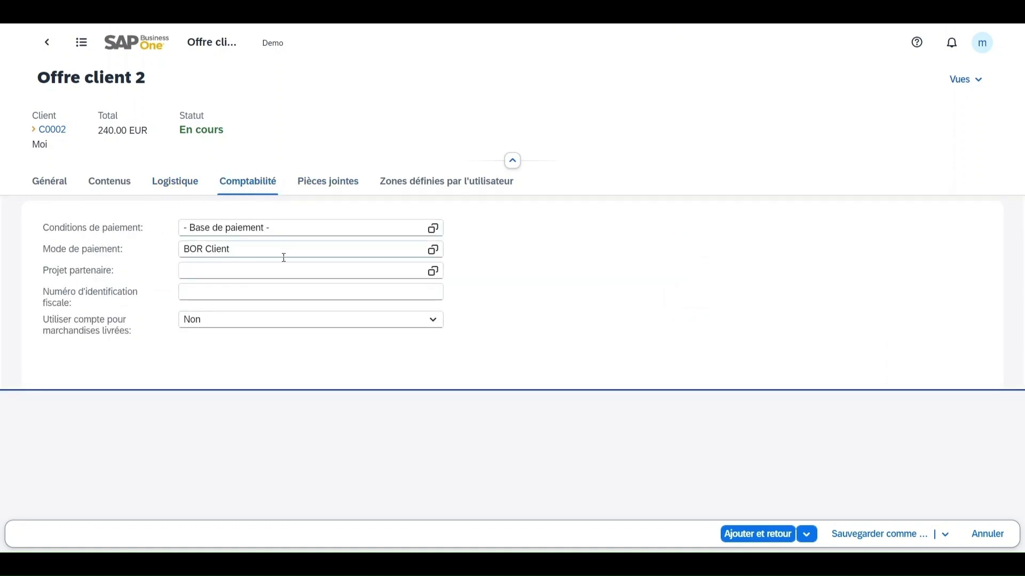
pyautogui.click(322, 183)
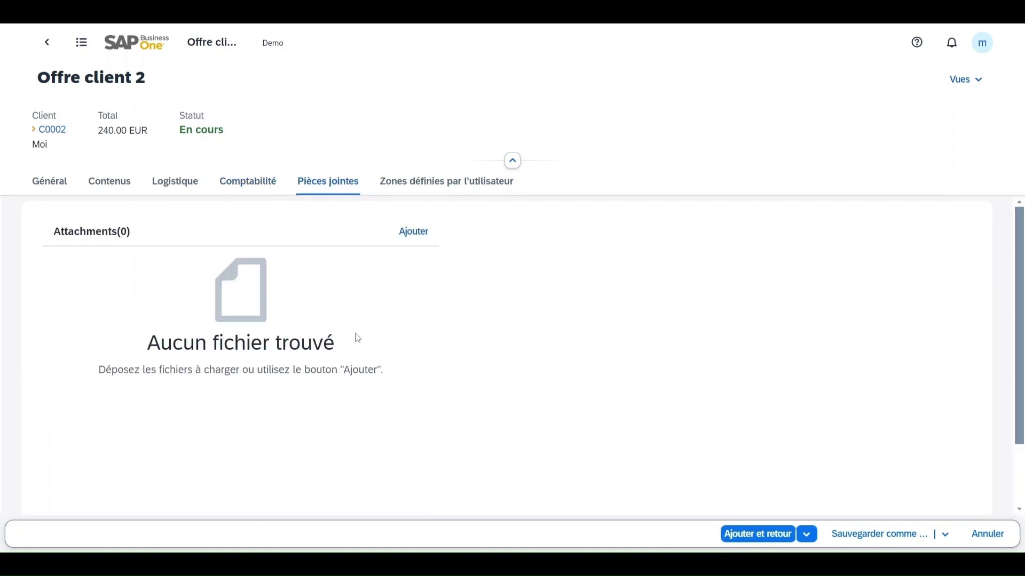
pyautogui.click(421, 183)
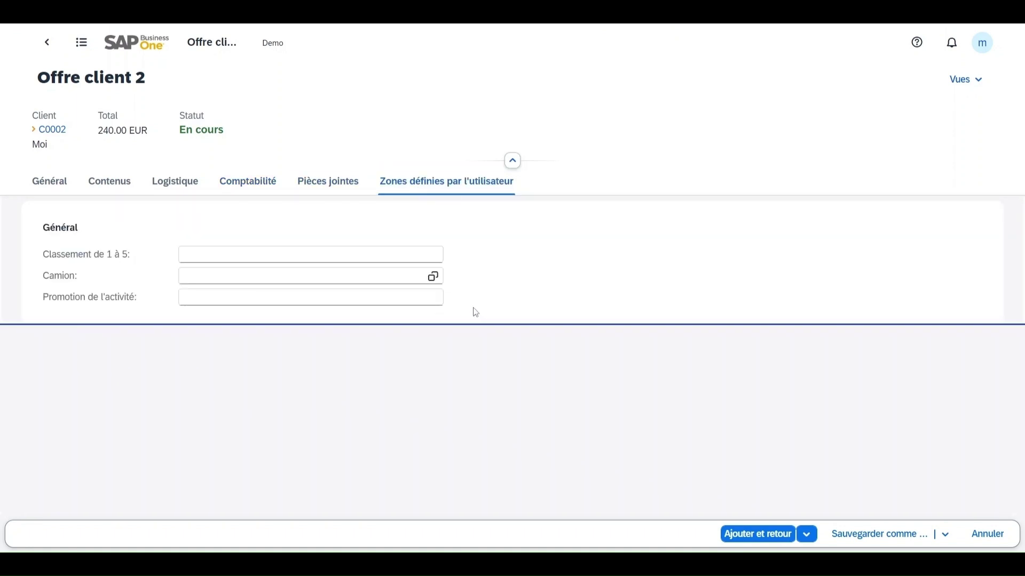
# Step: Return to the quotation's general details and save it with the "Ajouter et afficher" option
pyautogui.click(64, 187)
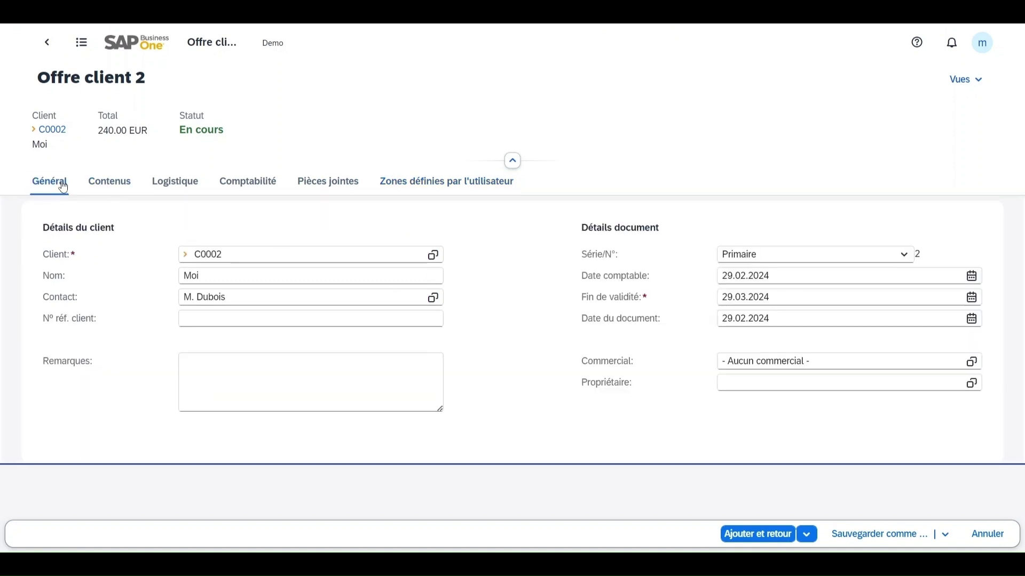
pyautogui.click(811, 540)
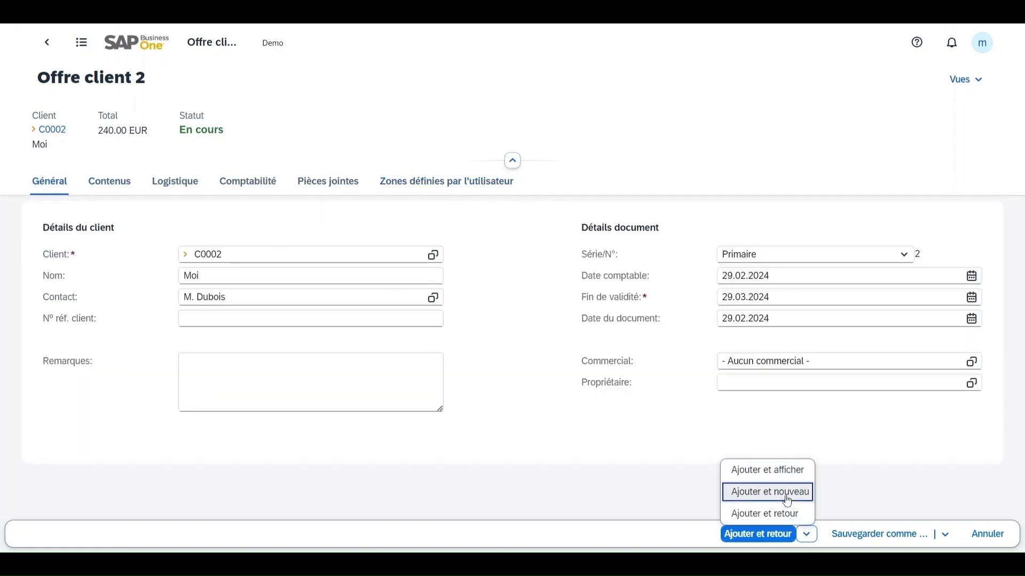
pyautogui.click(784, 471)
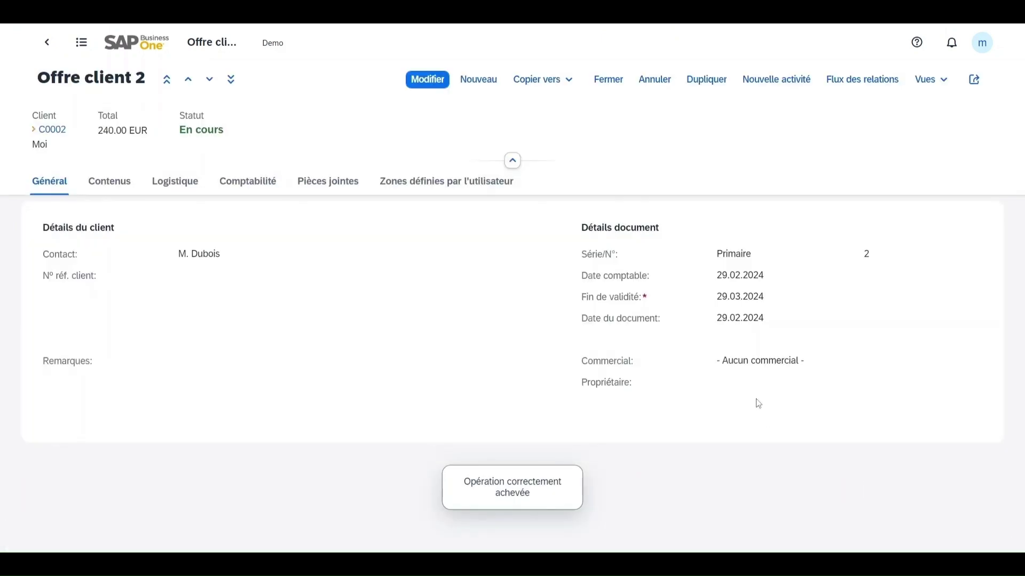
# Step: Copy the saved sales quotation to a customer order (Commande client)
pyautogui.click(532, 98)
pyautogui.click(529, 103)
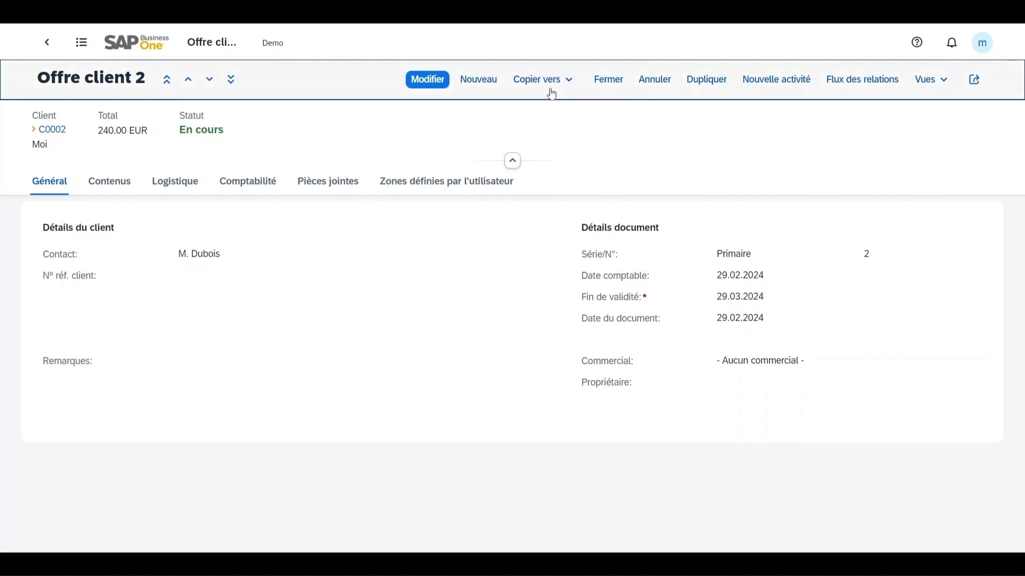
pyautogui.click(568, 87)
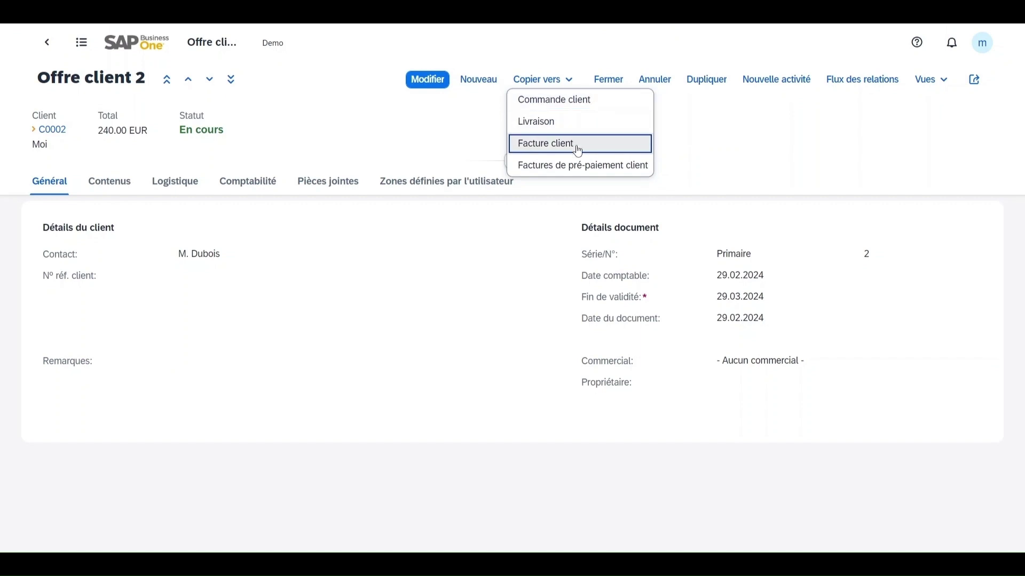
pyautogui.click(581, 102)
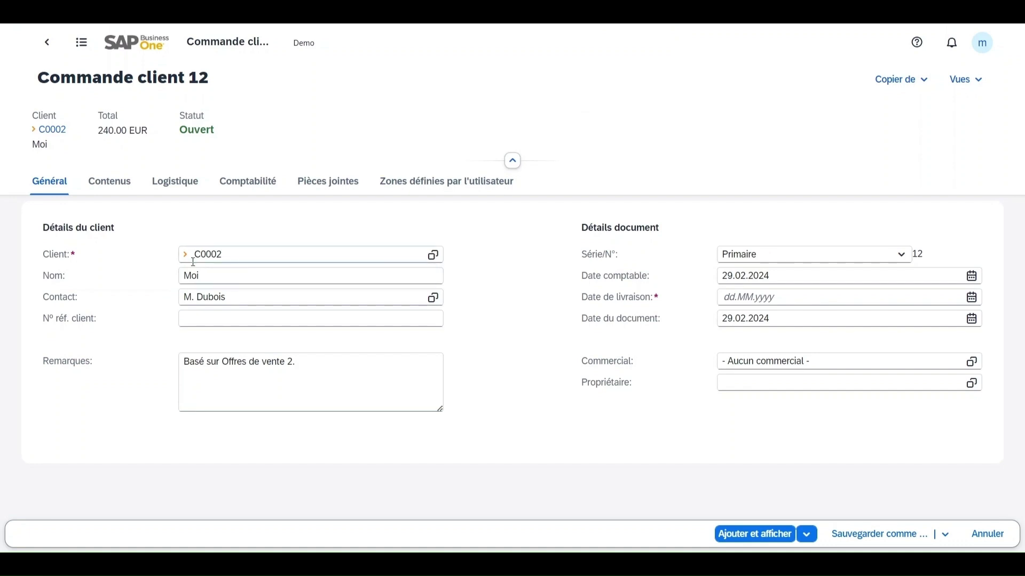
# Step: Check the remark on the source quotation and set the customer order's delivery date to 29.02.2024
pyautogui.moveTo(295, 361); pyautogui.dragTo(152, 363)
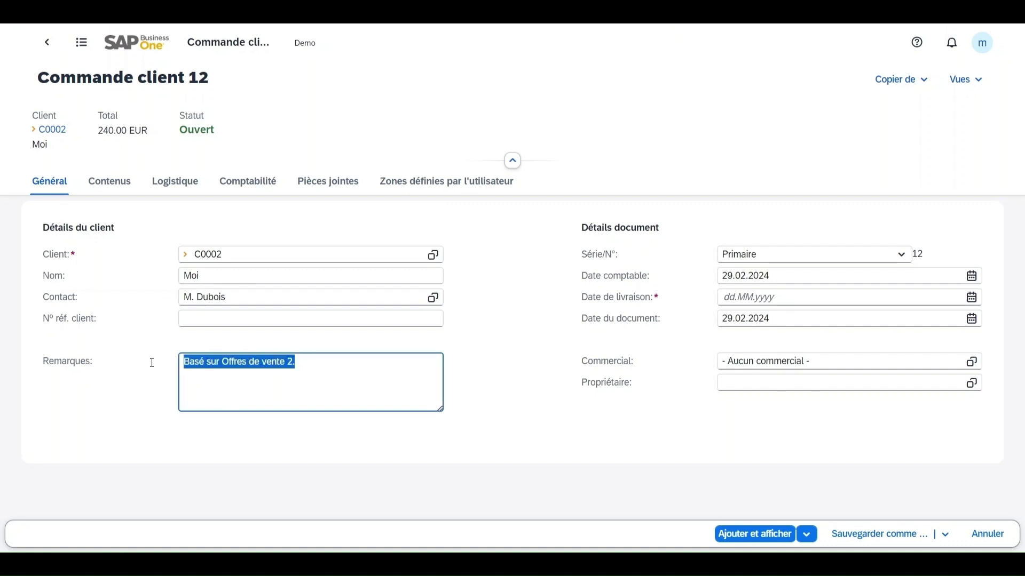
pyautogui.click(328, 368)
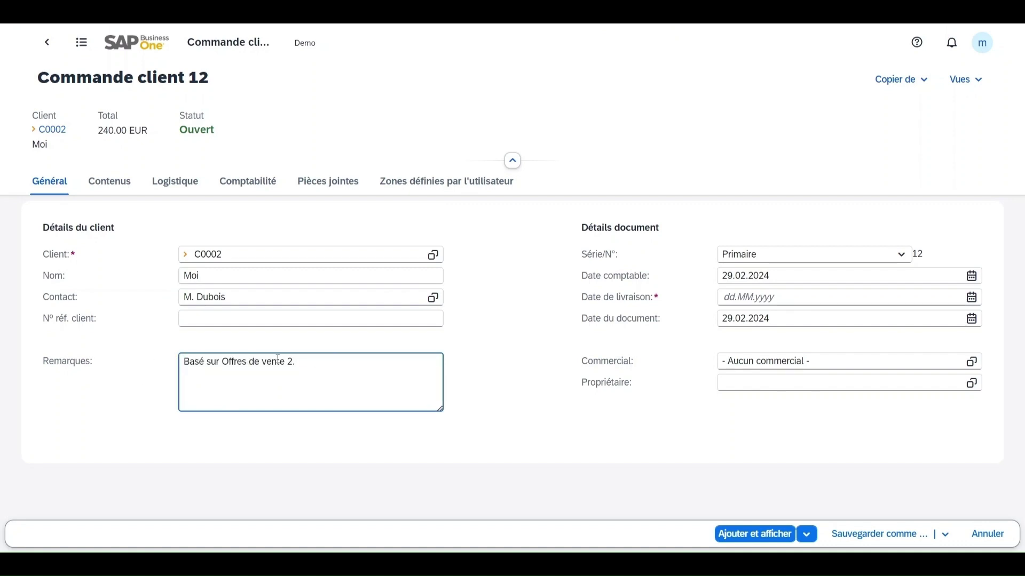
pyautogui.click(730, 297)
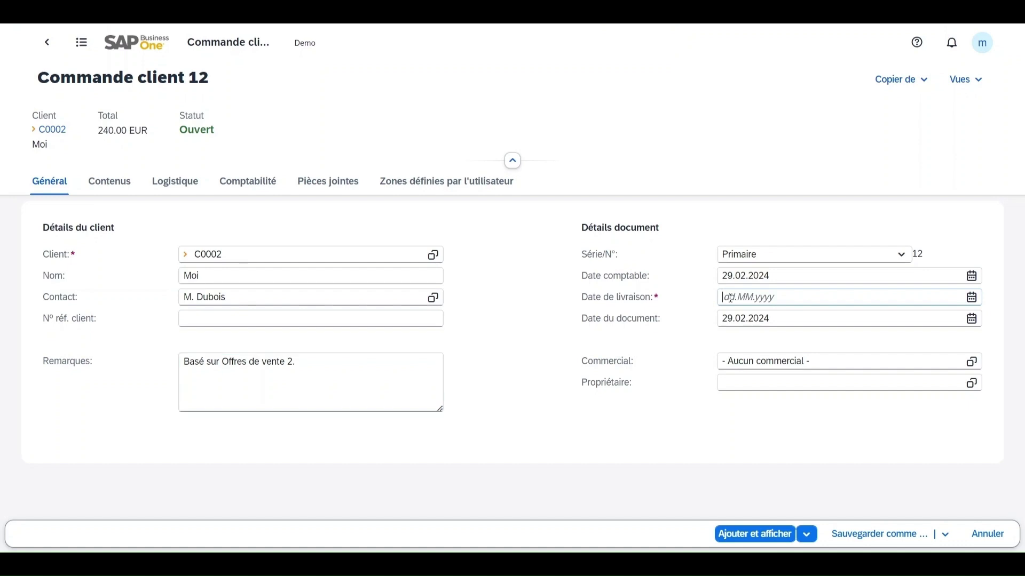
pyautogui.write('29.02.2024')
# Step: Review the customer order's contents, logistics, accounting, attachments and user-defined fields
pyautogui.click(109, 181)
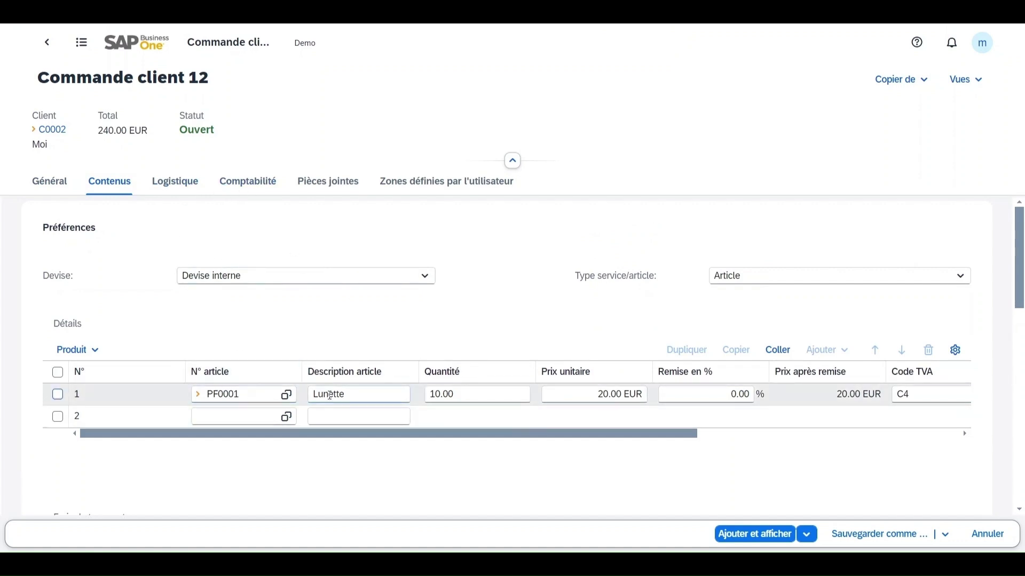
pyautogui.click(182, 184)
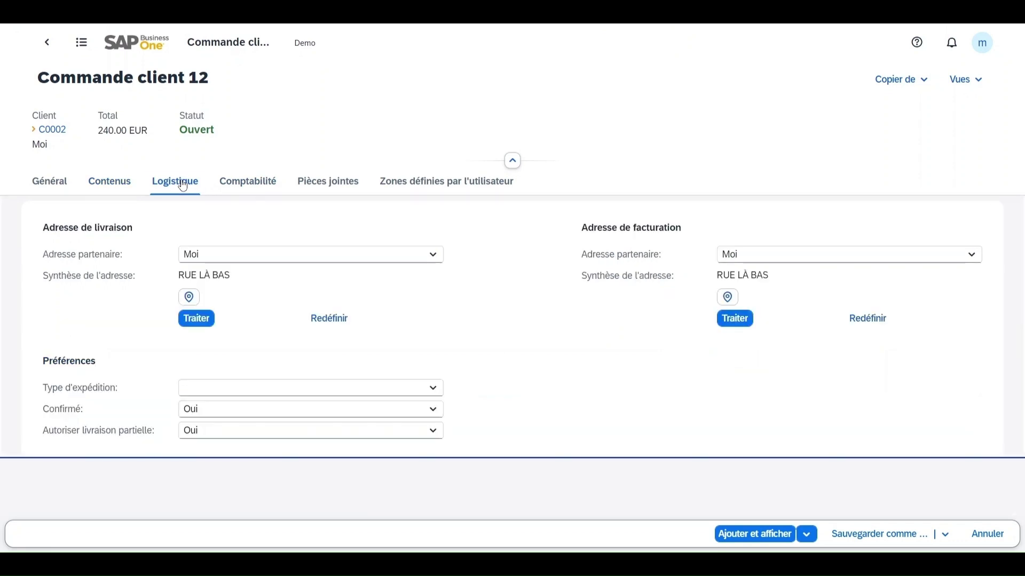
pyautogui.click(242, 177)
pyautogui.click(342, 187)
pyautogui.click(441, 182)
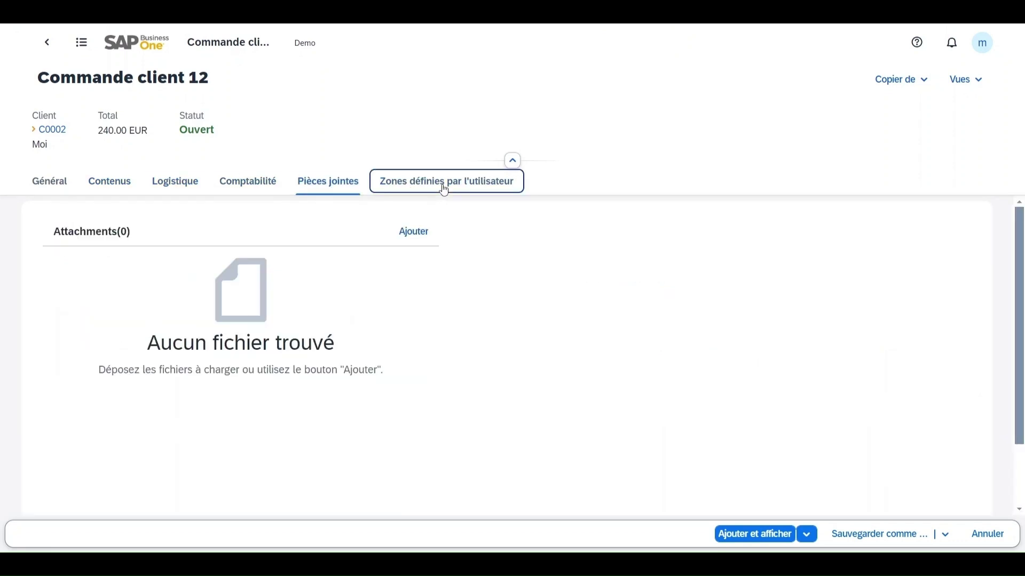
# Step: Save the customer order with "Ajouter et afficher" and view its document relationship flow
pyautogui.click(55, 189)
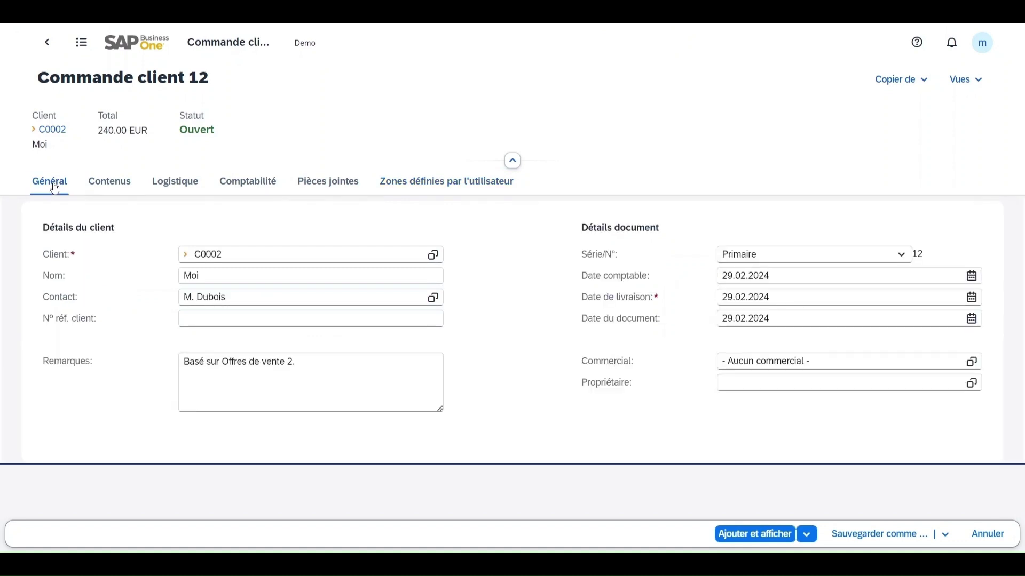
pyautogui.click(762, 536)
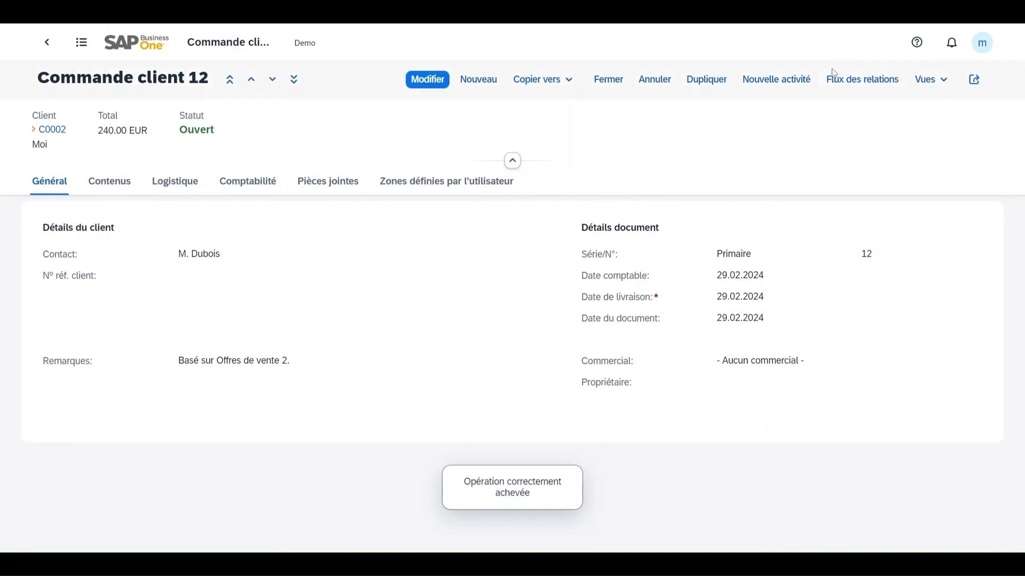
pyautogui.click(870, 85)
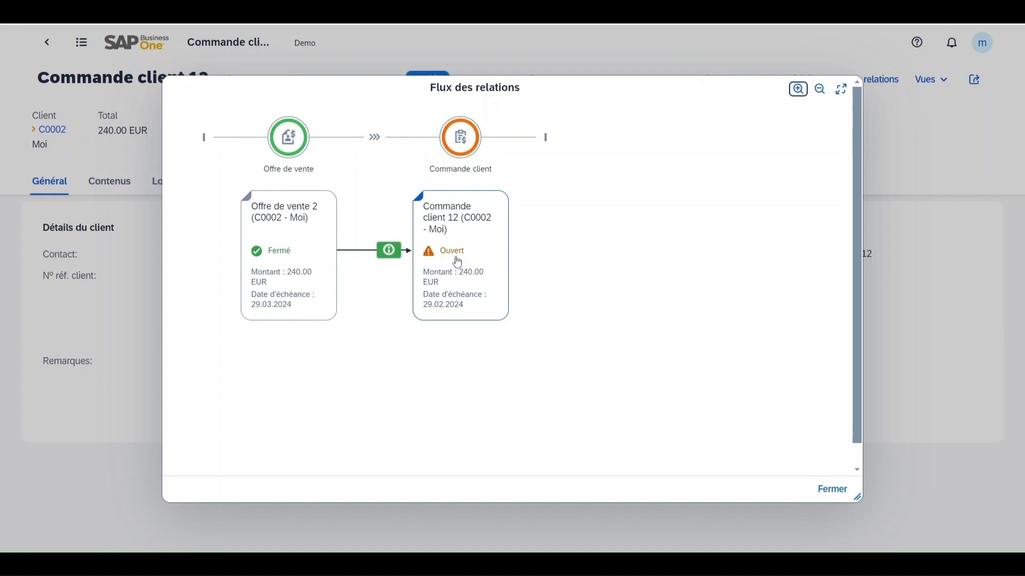
pyautogui.click(832, 489)
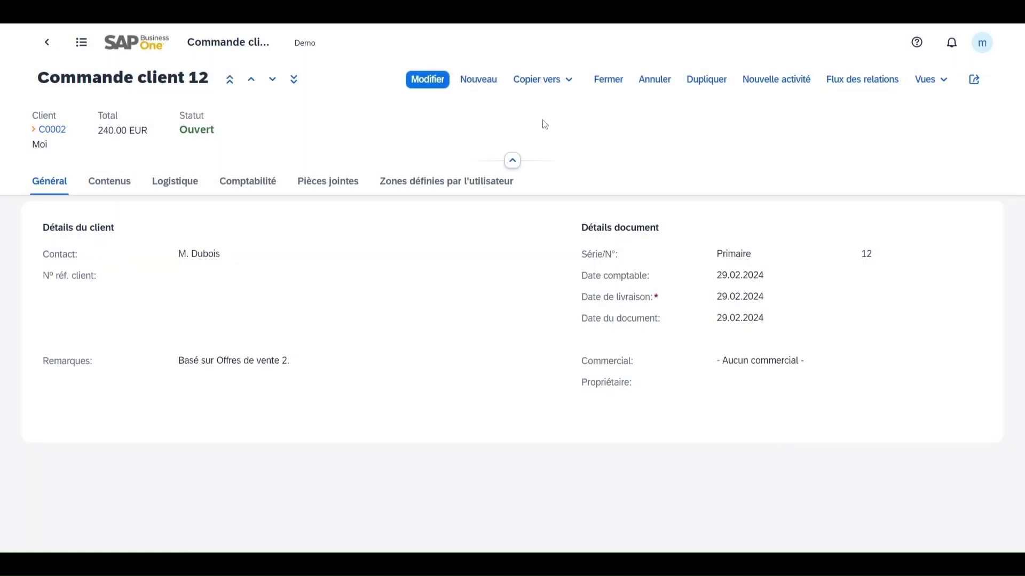
# Step: Copy the saved customer order to a delivery (Livraison)
pyautogui.click(567, 84)
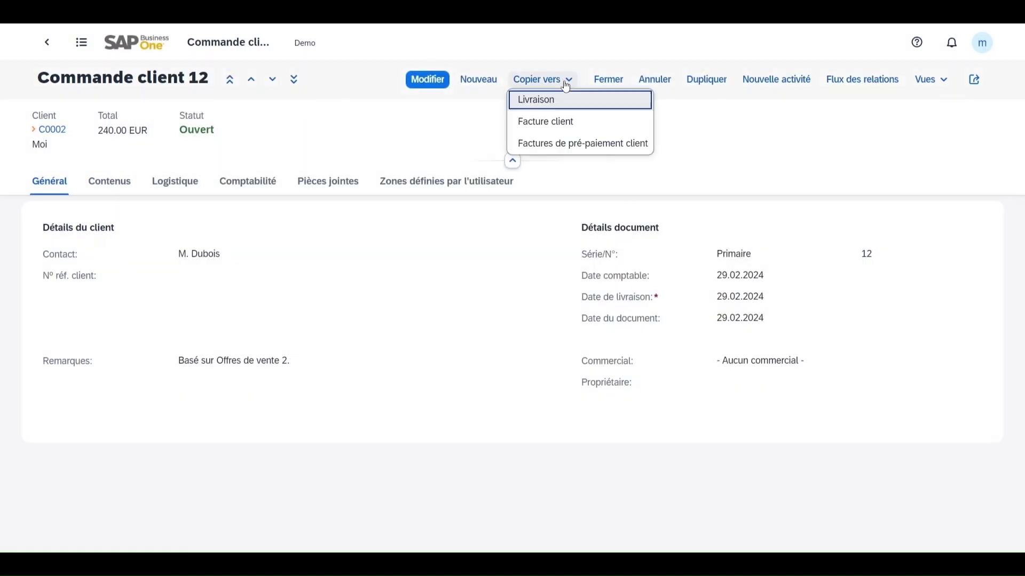
pyautogui.click(568, 105)
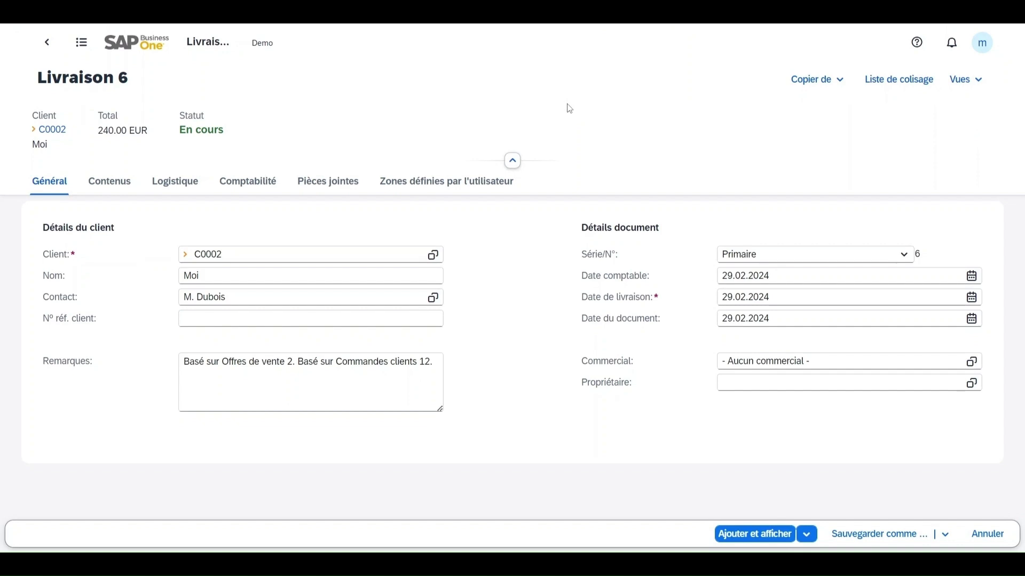
# Step: Review the new delivery's remarks, item contents and logistics before saving
pyautogui.moveTo(185, 367); pyautogui.dragTo(474, 370)
pyautogui.click(474, 370)
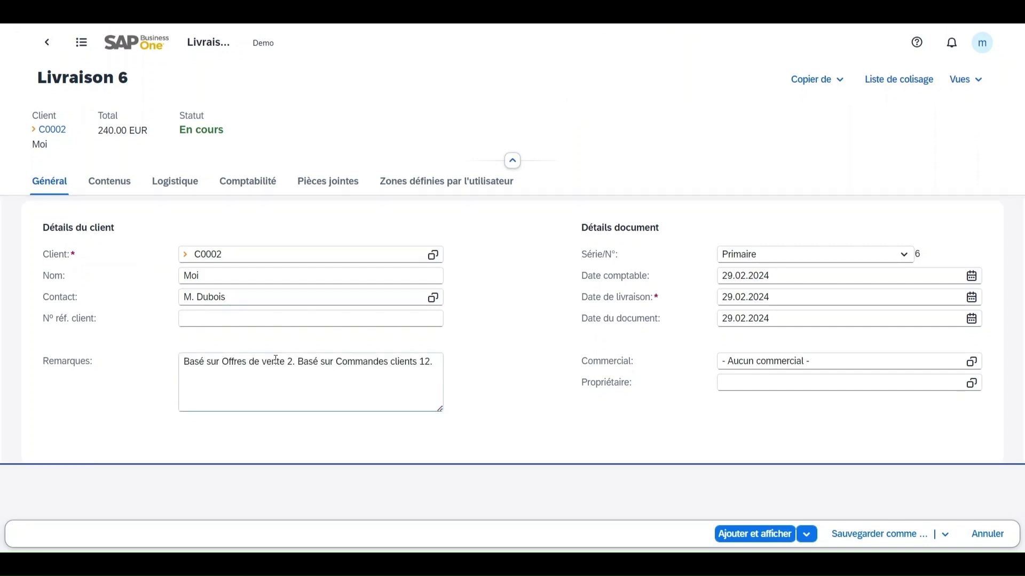
pyautogui.click(118, 187)
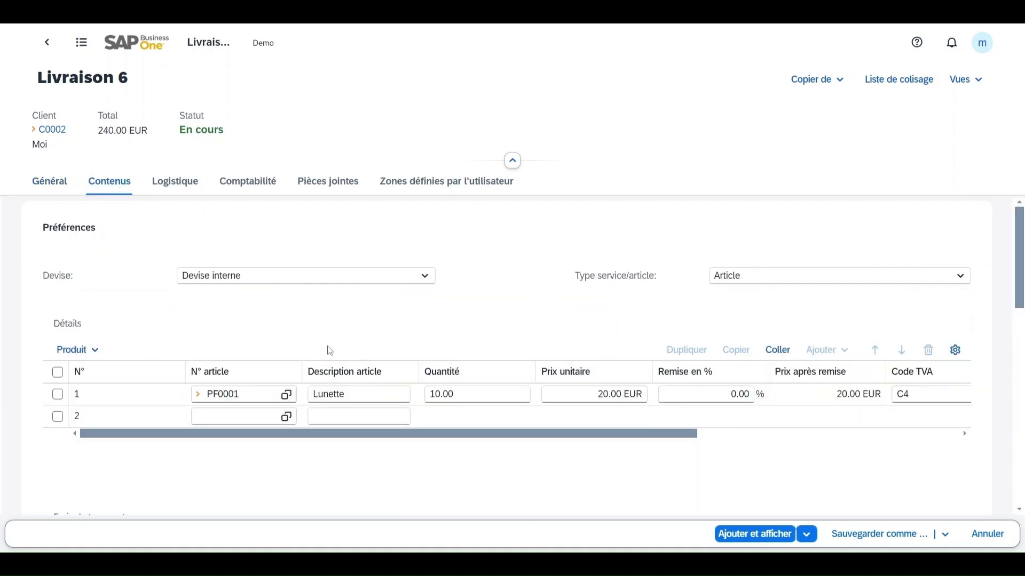
pyautogui.click(178, 183)
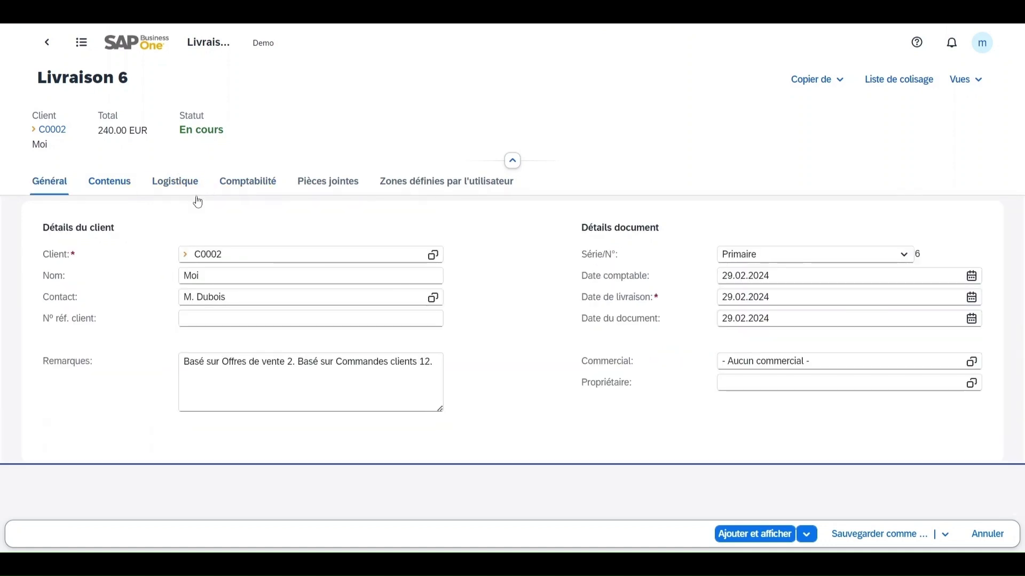
# Step: Save the delivery with "Ajouter et afficher", accept the warning, and view its document relationship flow
pyautogui.click(777, 535)
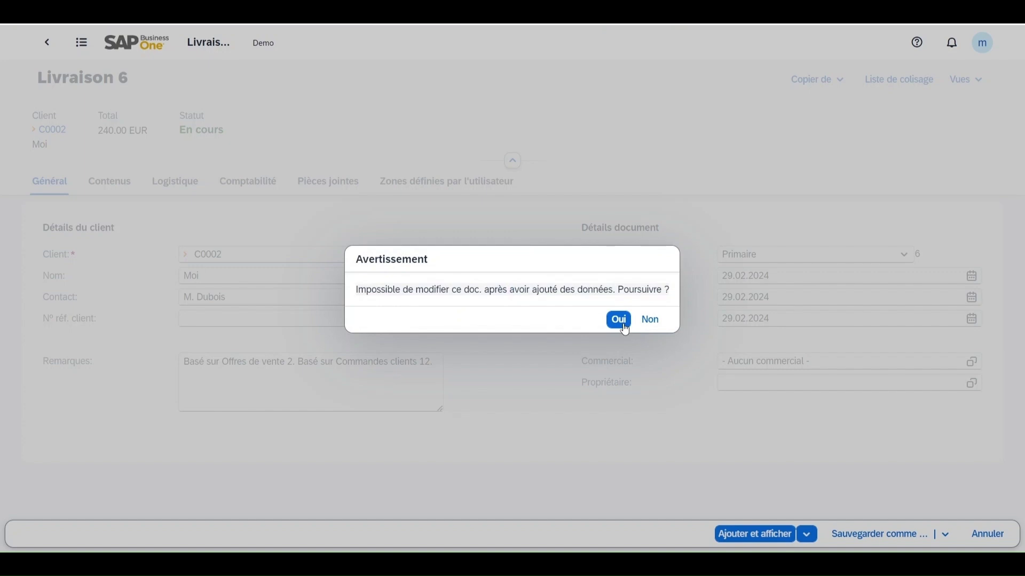
pyautogui.click(620, 320)
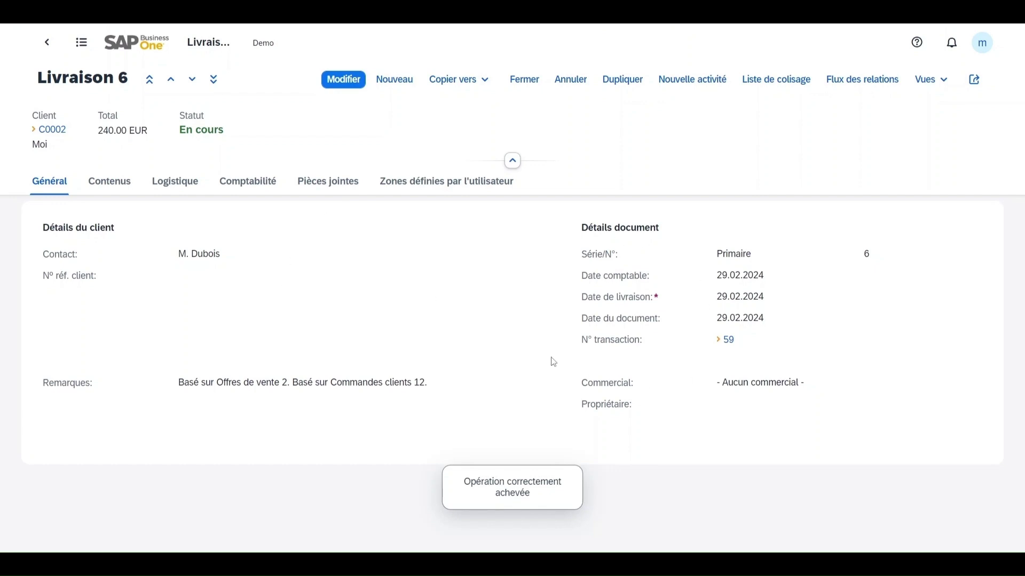
pyautogui.click(878, 89)
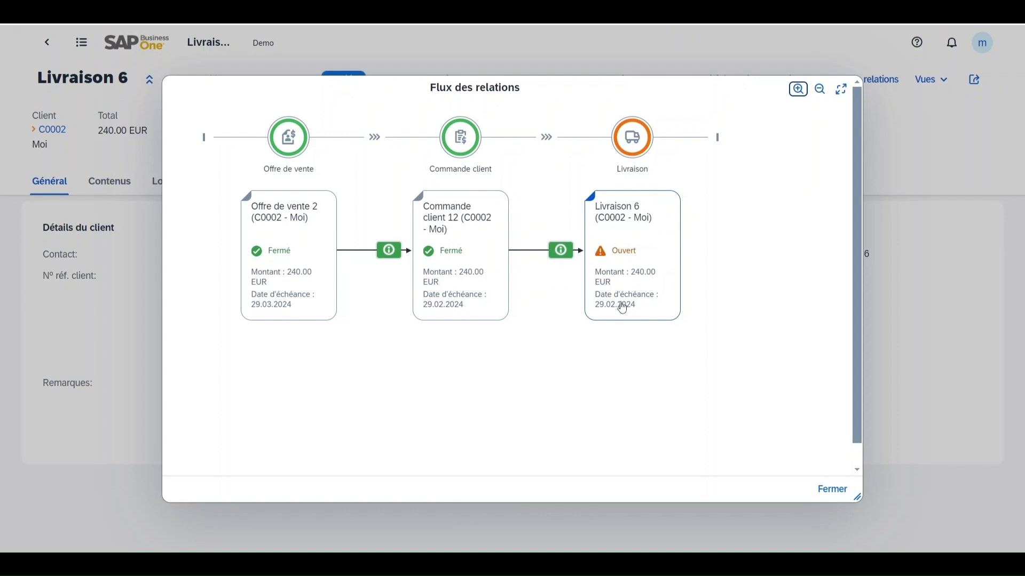
pyautogui.click(833, 489)
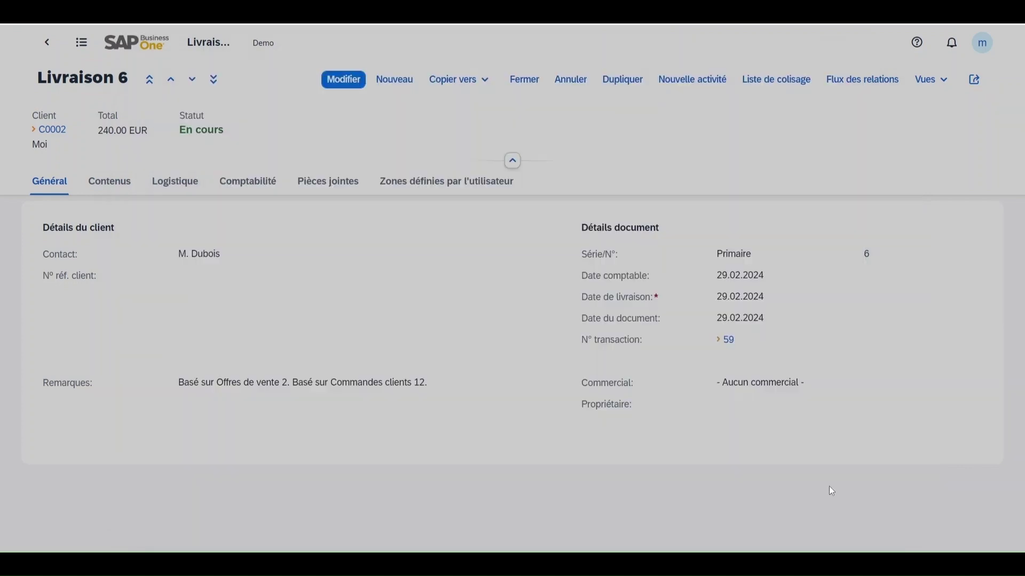
# Step: Copy the saved delivery to a customer invoice (Facture client) and save it with "Ajouter et afficher", accepting the warning
pyautogui.click(483, 80)
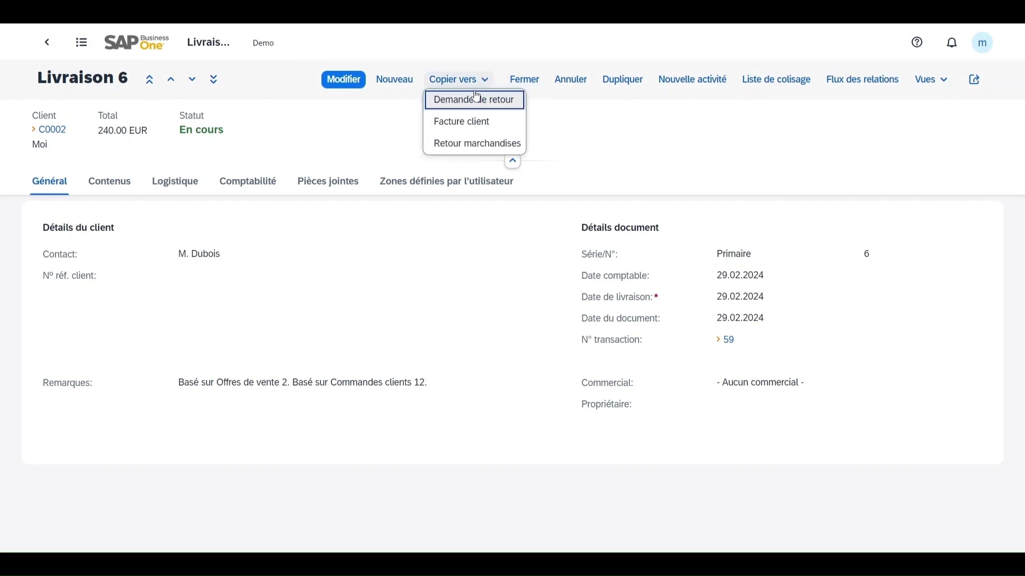
pyautogui.click(496, 123)
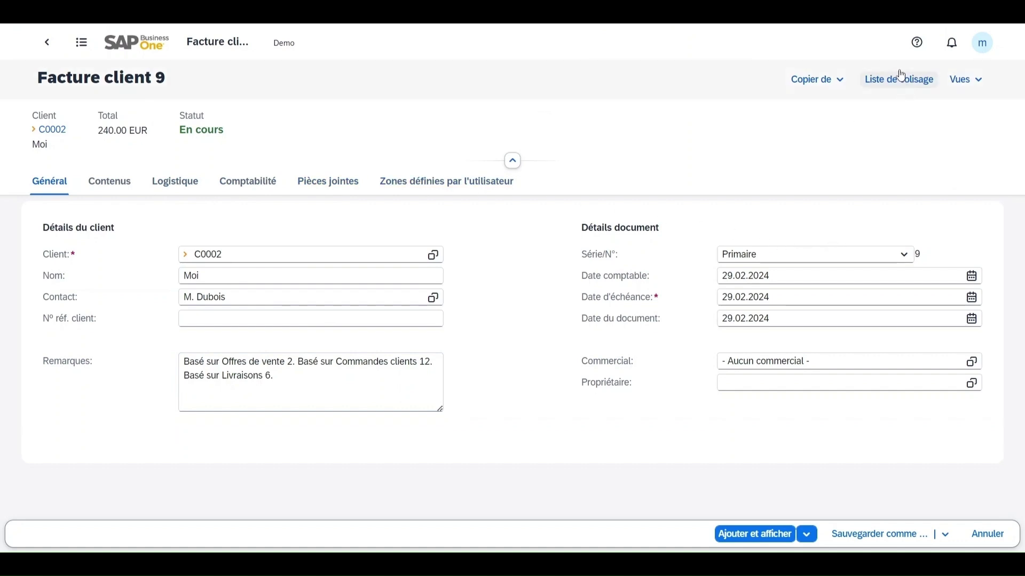
pyautogui.click(769, 535)
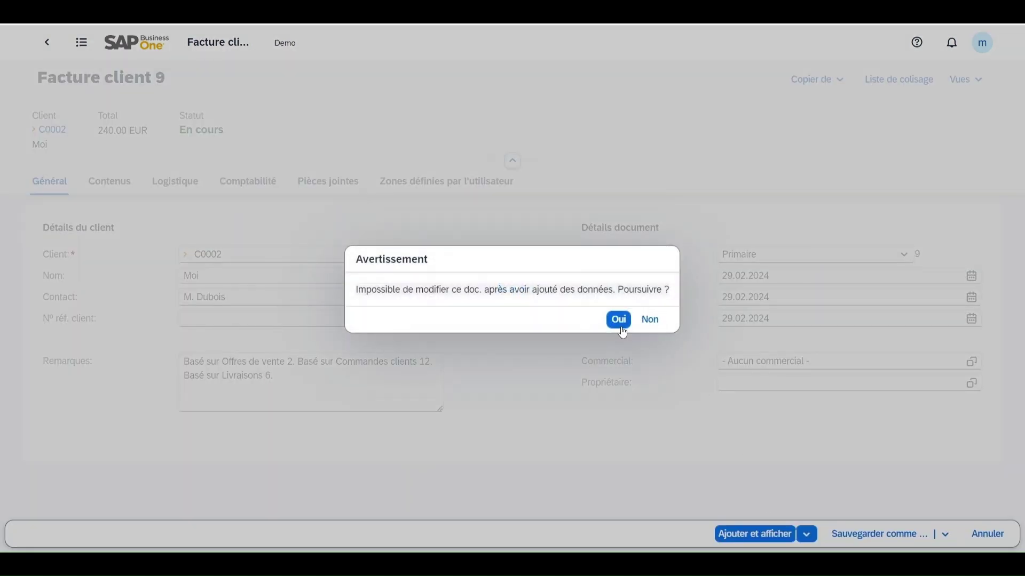
pyautogui.click(620, 320)
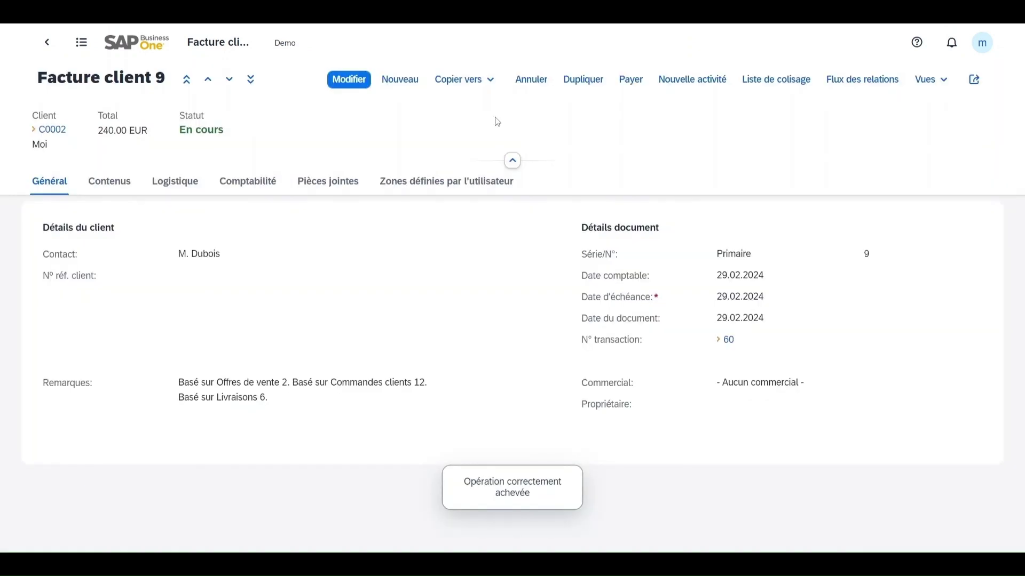
# Step: Start an incoming payment (Encaissement) from the saved invoice and review its document instalments, total due and payment means
pyautogui.click(631, 80)
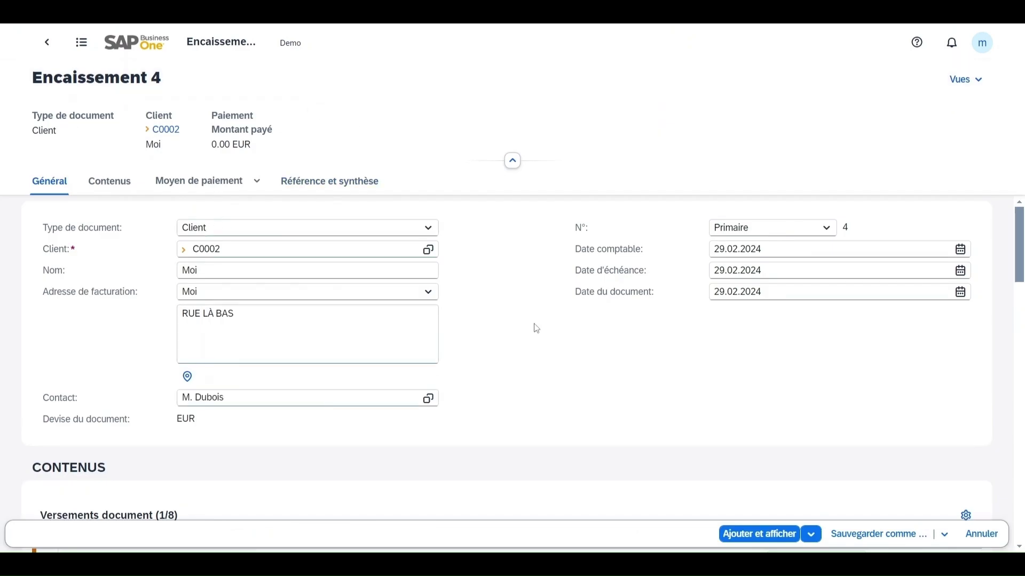
pyautogui.scroll(-4, 550, 401)
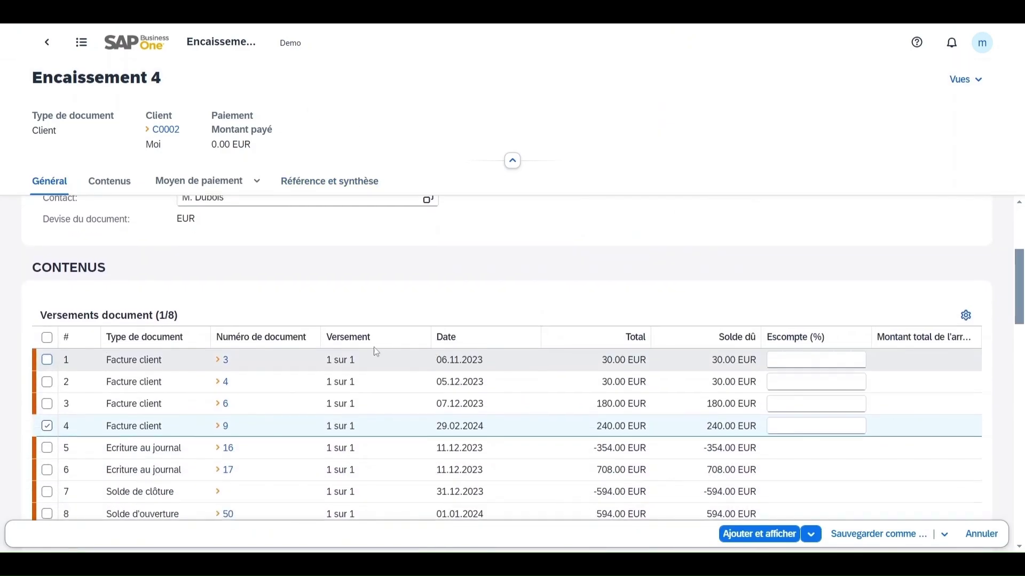
pyautogui.scroll(-1, 204, 268)
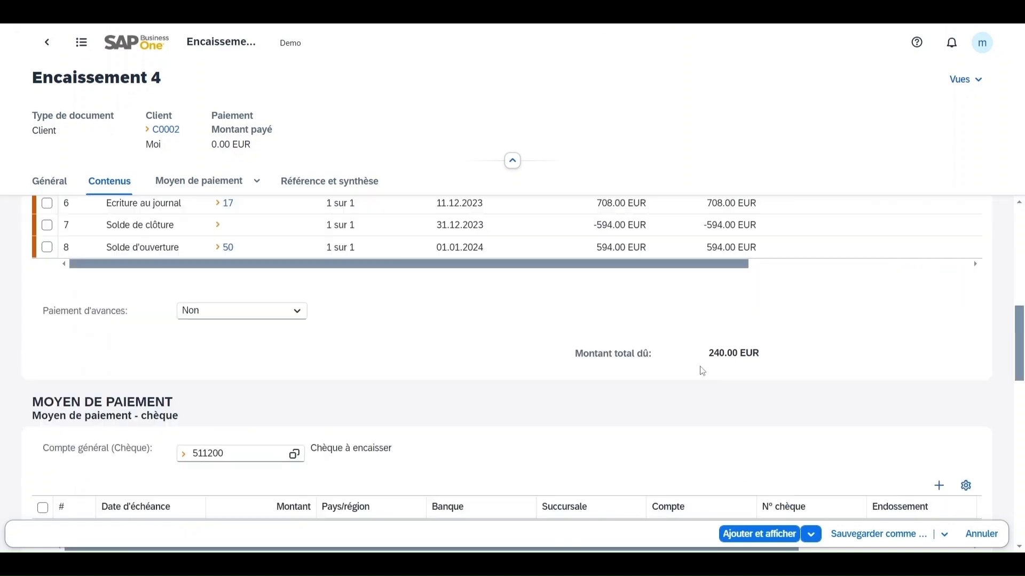
pyautogui.scroll(-7, 702, 366)
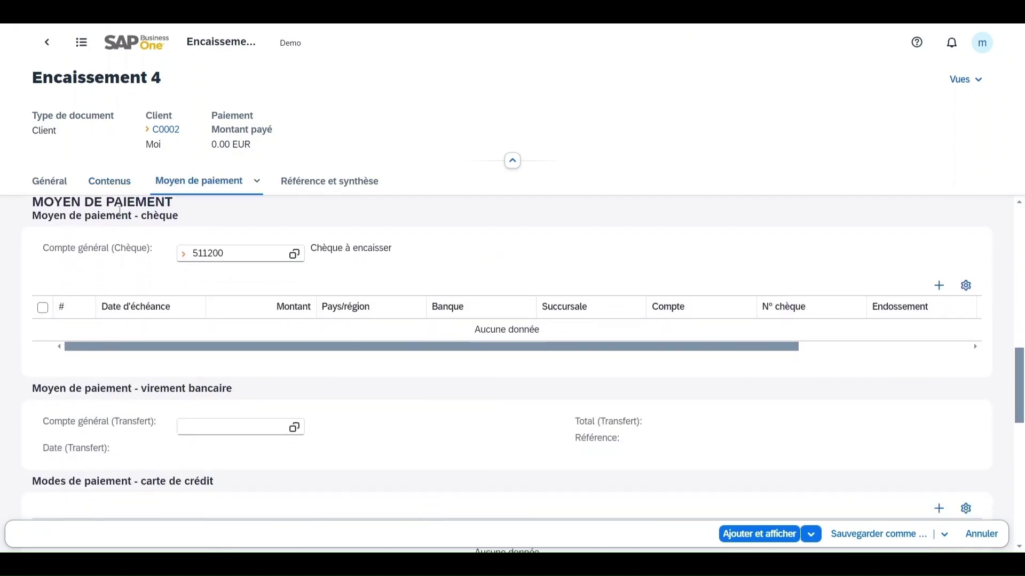
pyautogui.scroll(-1, 149, 359)
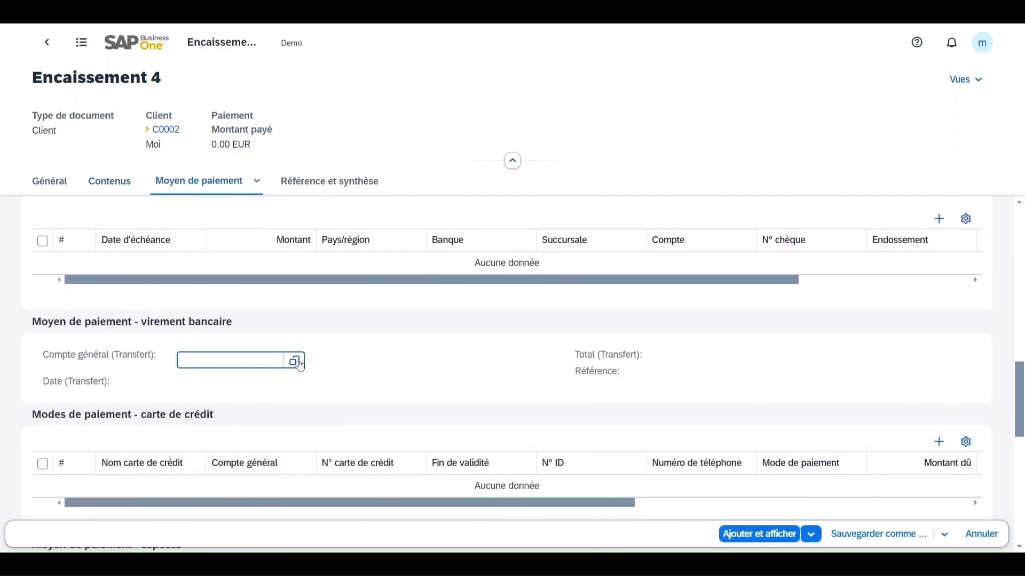
# Step: Search the general accounts for "facture" and choose "Clients - Factures à établir" as the bank transfer account
pyautogui.click(295, 360)
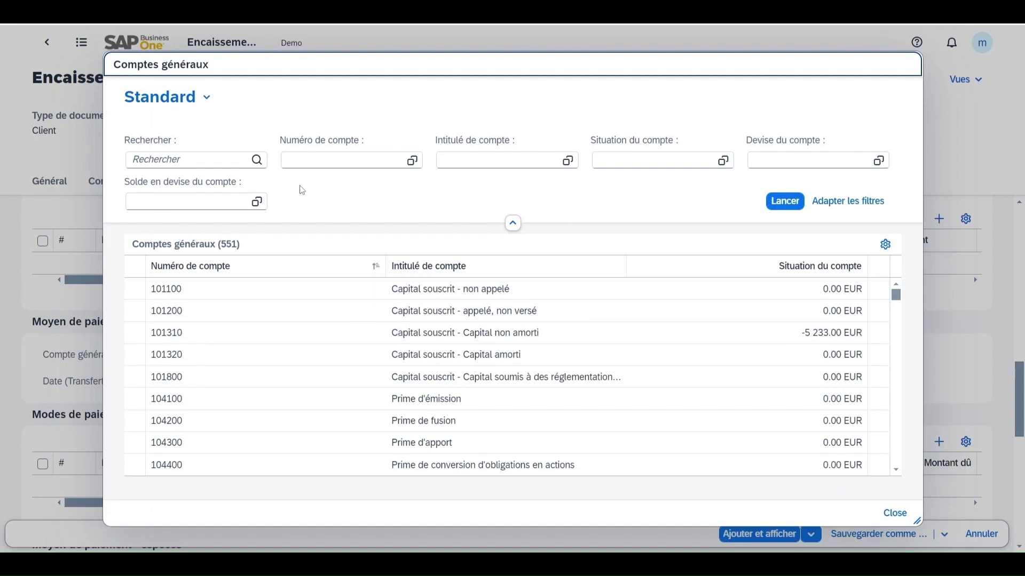
pyautogui.write('facture')
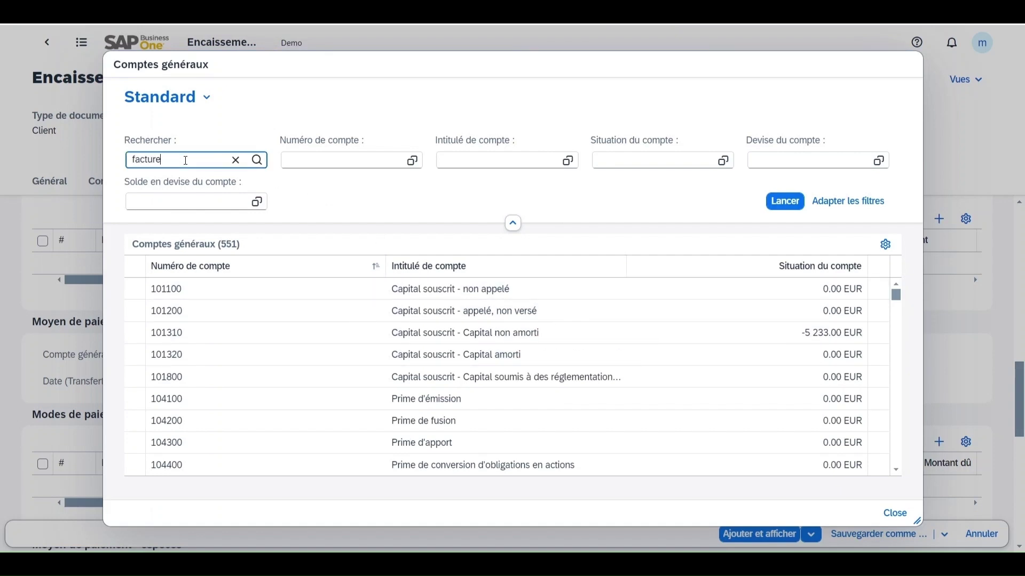
pyautogui.press('Return')
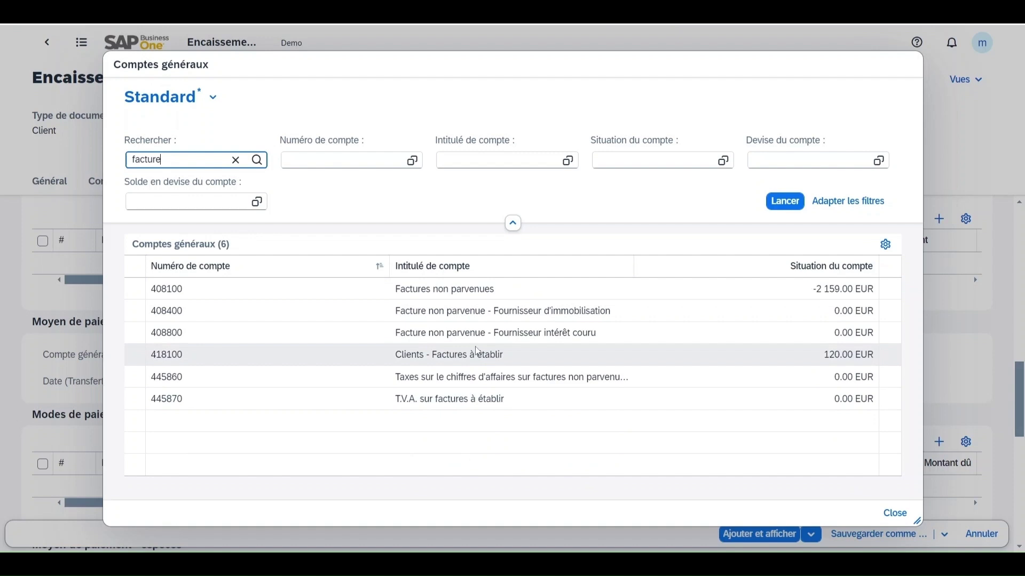
pyautogui.click(477, 352)
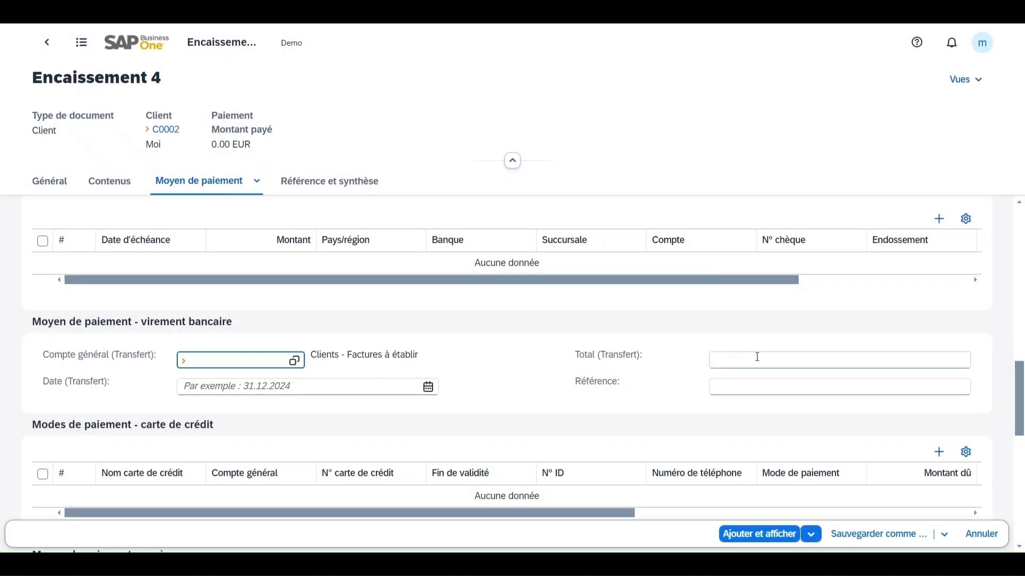
# Step: Set the bank transfer total to 240 EUR and save the incoming payment with "Ajouter et afficher", confirming the prompt
pyautogui.click(757, 357)
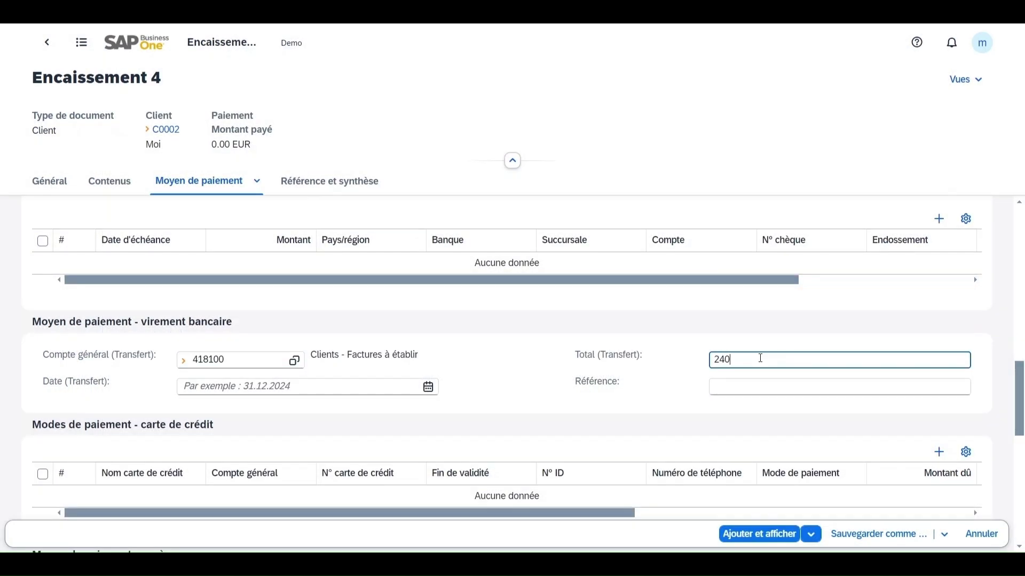
pyautogui.click(520, 402)
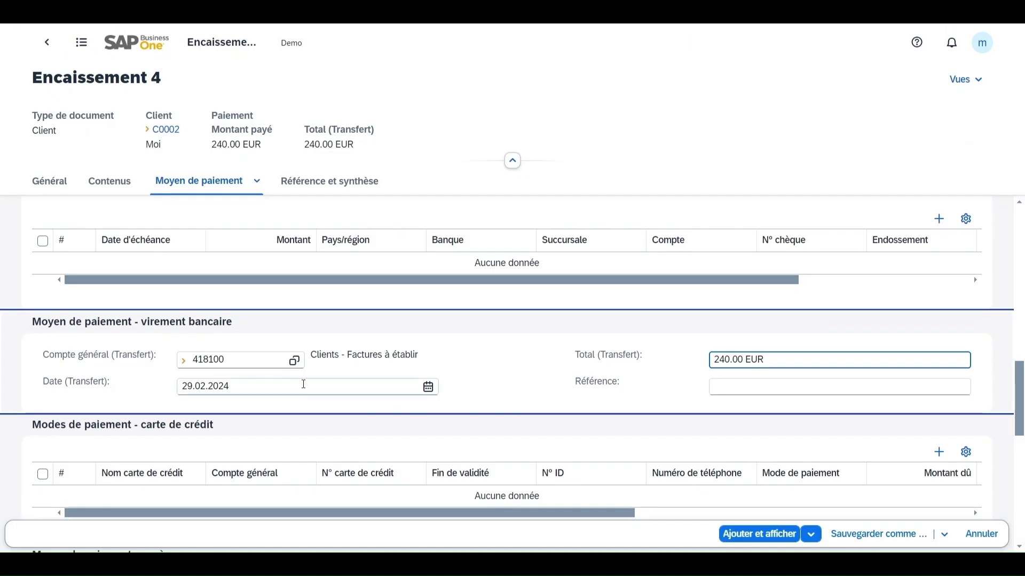
pyautogui.click(761, 534)
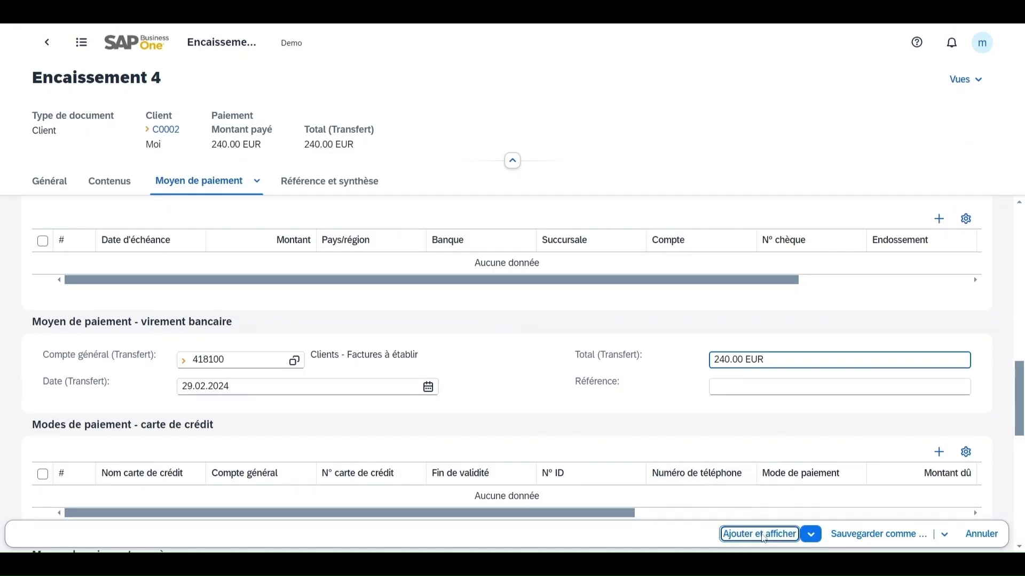
pyautogui.click(600, 319)
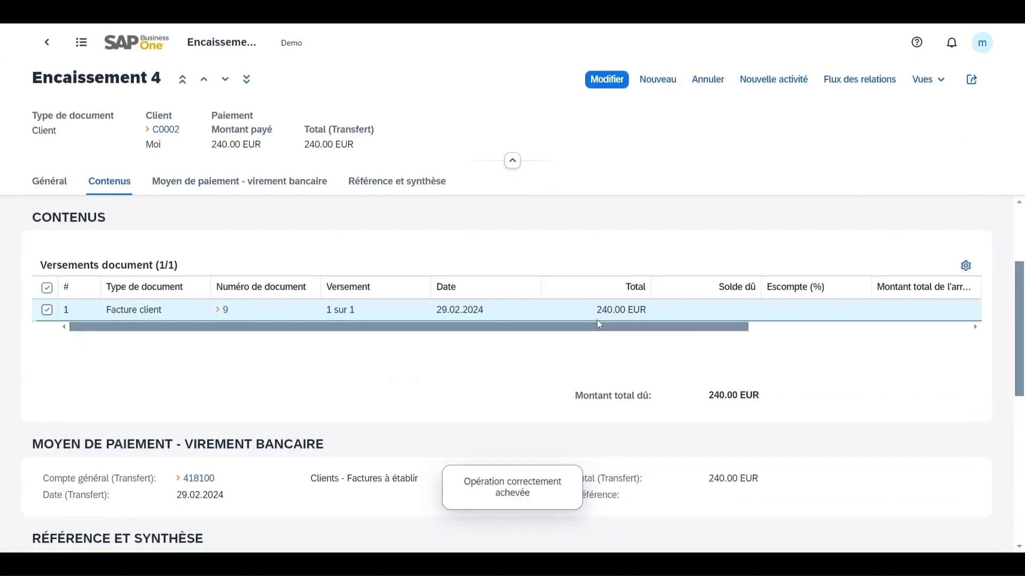
# Step: Return to the home page, open the customer invoices list and filter it to the status "Clôturé"
pyautogui.click(152, 48)
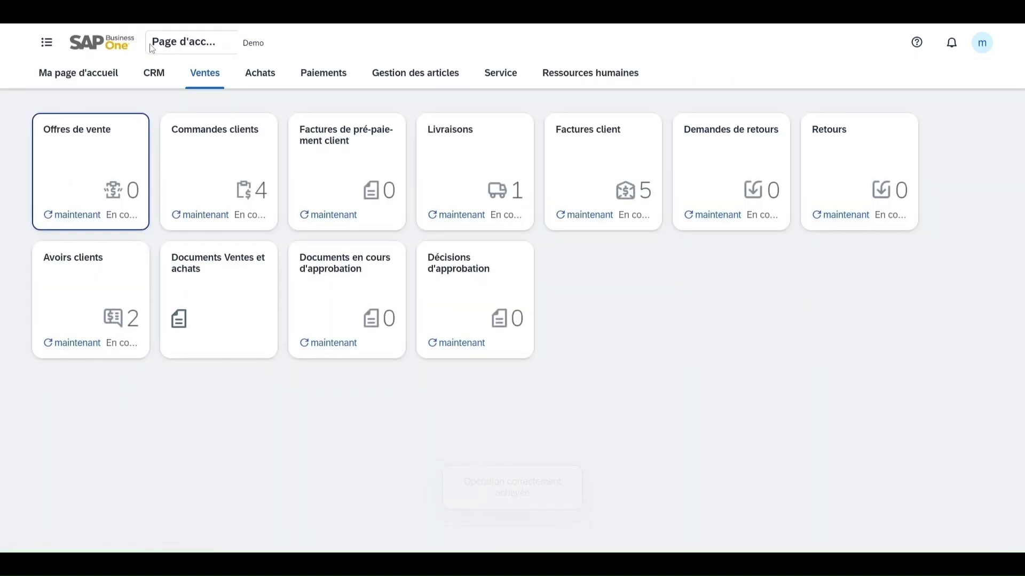
pyautogui.click(610, 168)
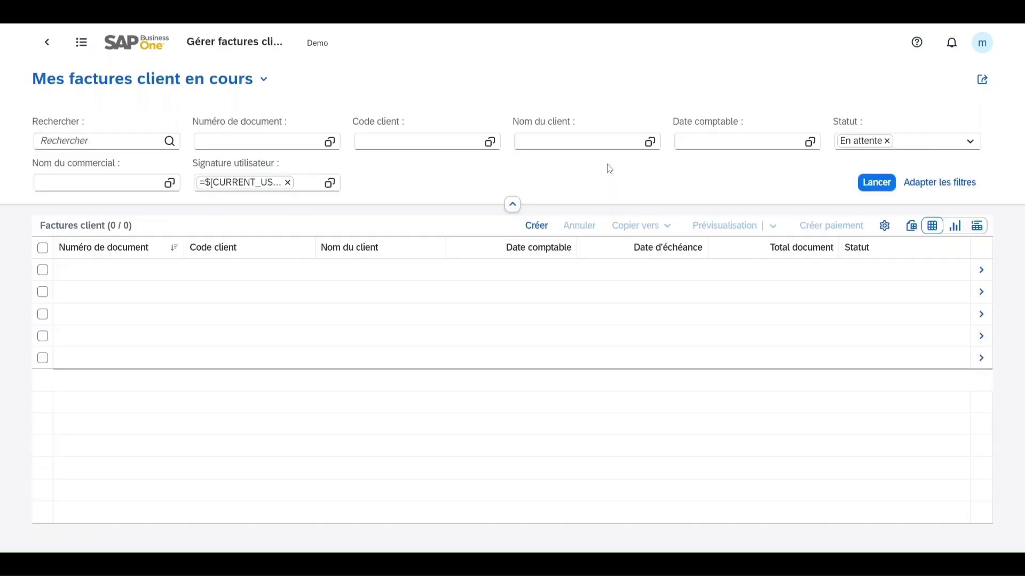
pyautogui.click(887, 141)
pyautogui.click(970, 141)
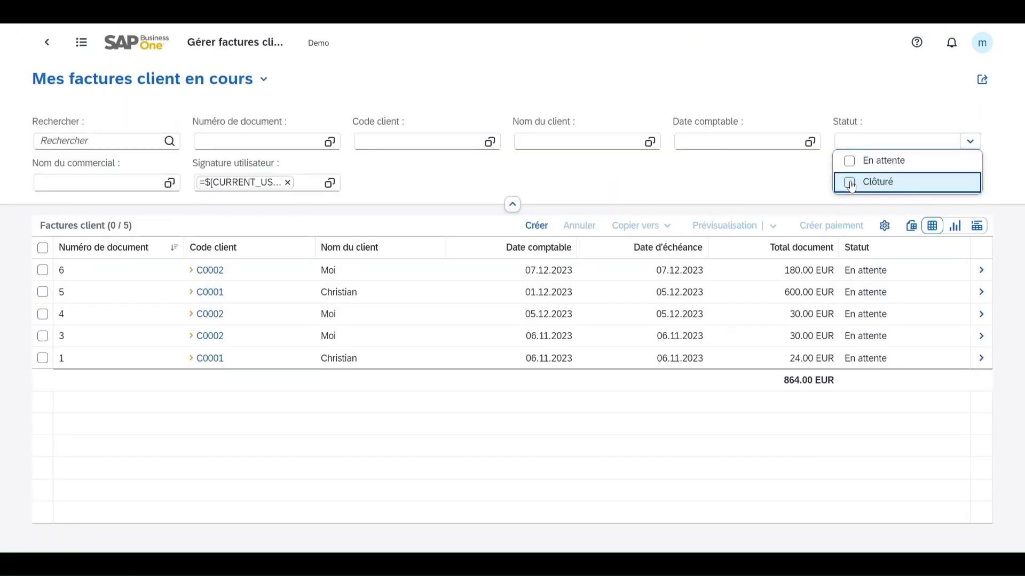
pyautogui.click(849, 183)
pyautogui.click(876, 182)
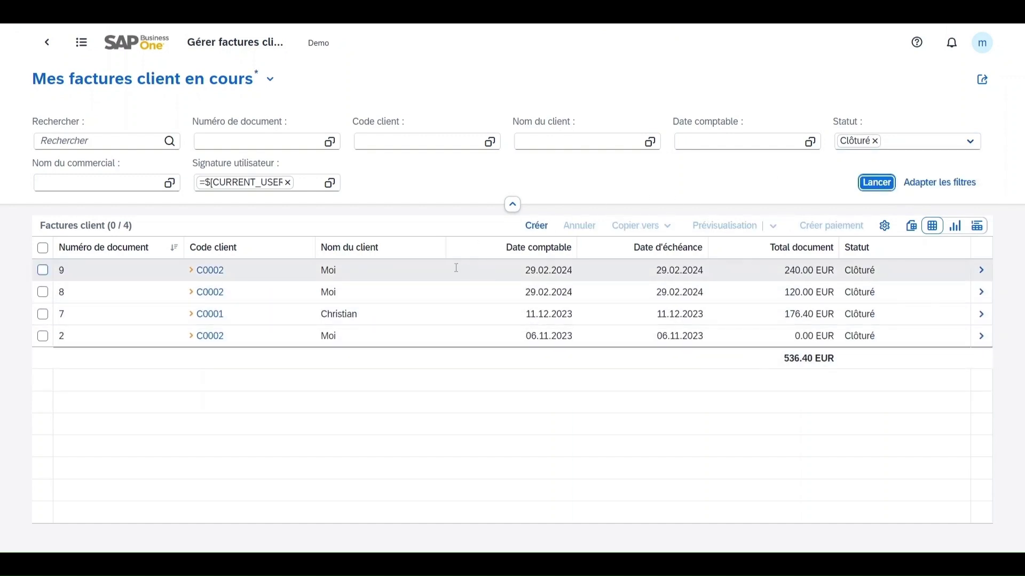
# Step: Open the 240.00 EUR invoice dated 29.02.2024 and examine its relationship flow from quotation through to incoming payment
pyautogui.click(563, 270)
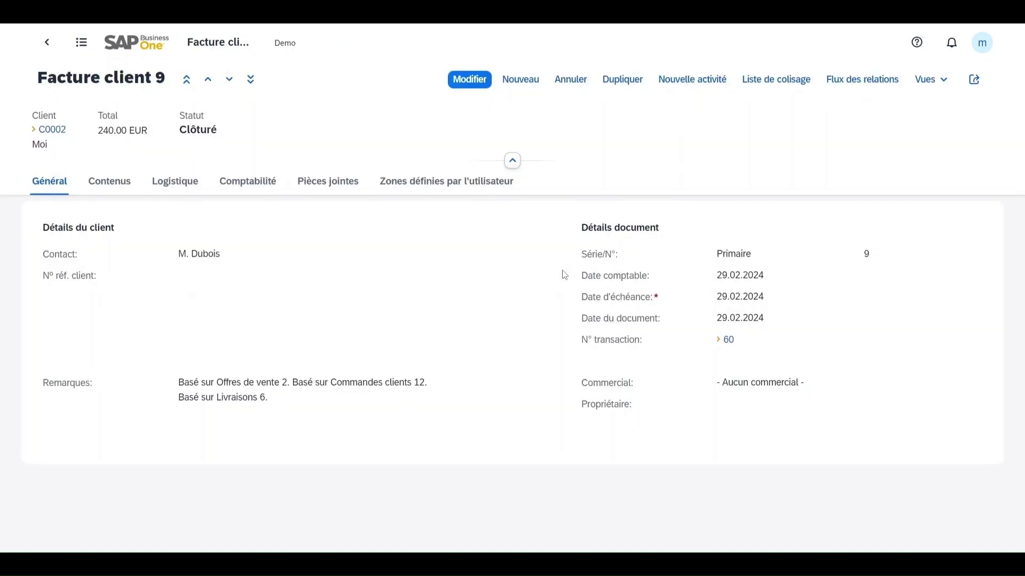
pyautogui.click(862, 80)
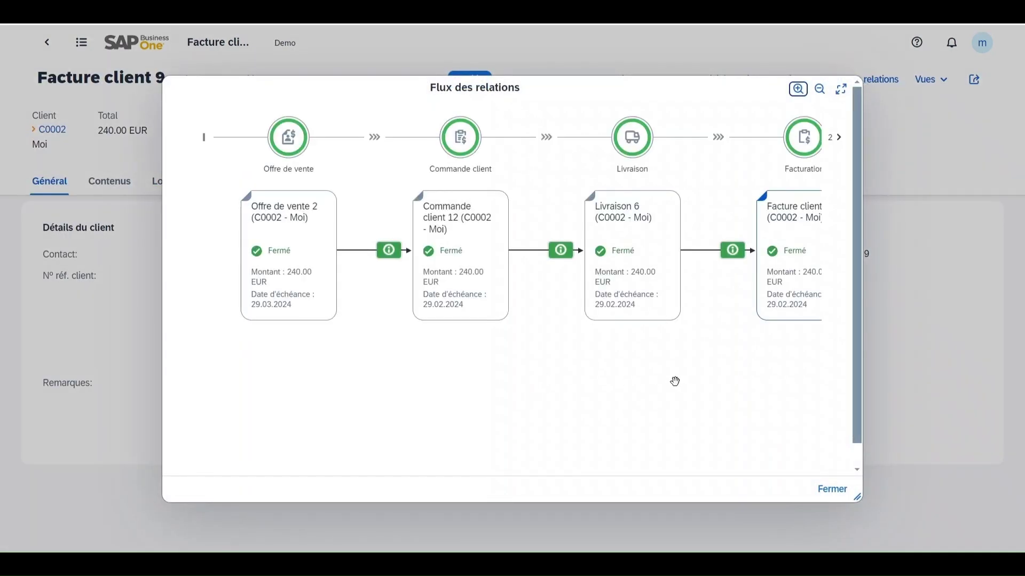
pyautogui.moveTo(674, 382); pyautogui.dragTo(339, 373)
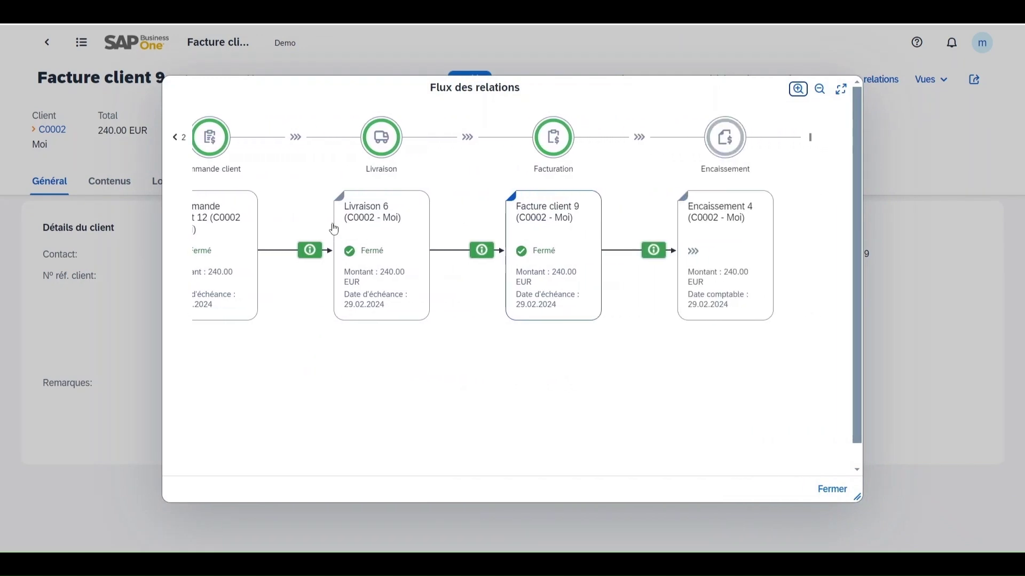
pyautogui.moveTo(320, 322); pyautogui.dragTo(194, 382)
pyautogui.moveTo(334, 350); pyautogui.dragTo(325, 377)
pyautogui.click(834, 491)
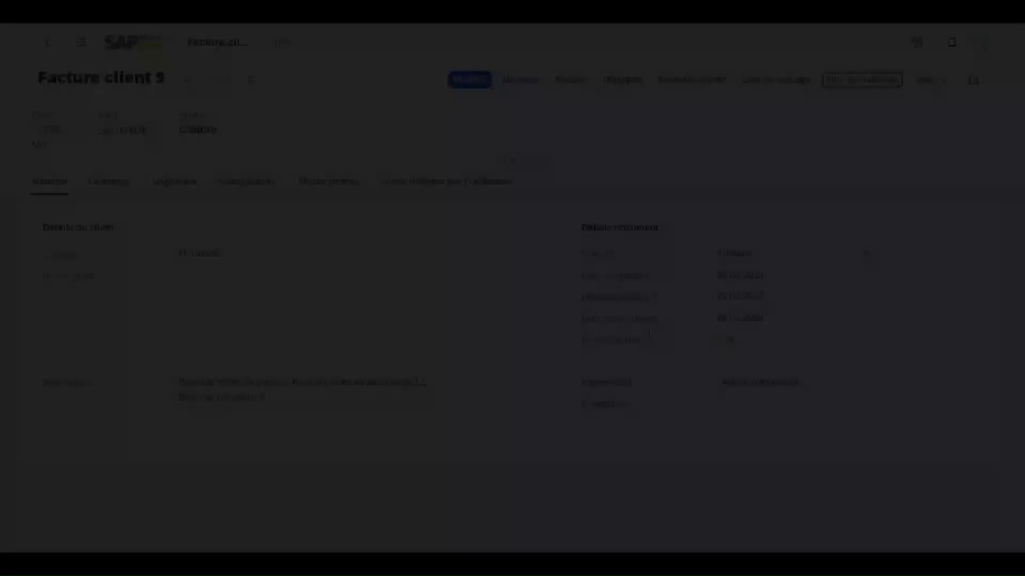